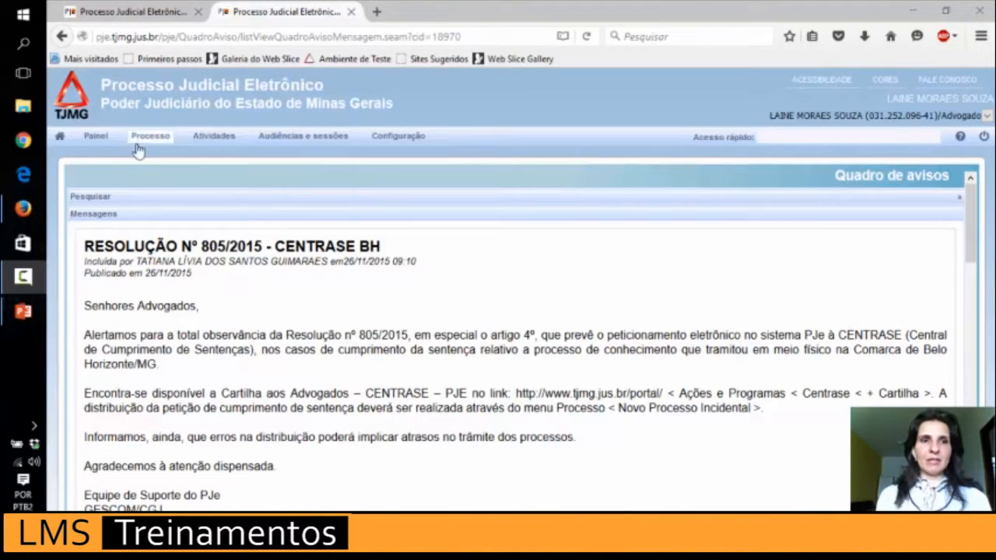
# Choose Novo processo from the Processo menu on the notice board.
pyautogui.moveTo(141, 139)
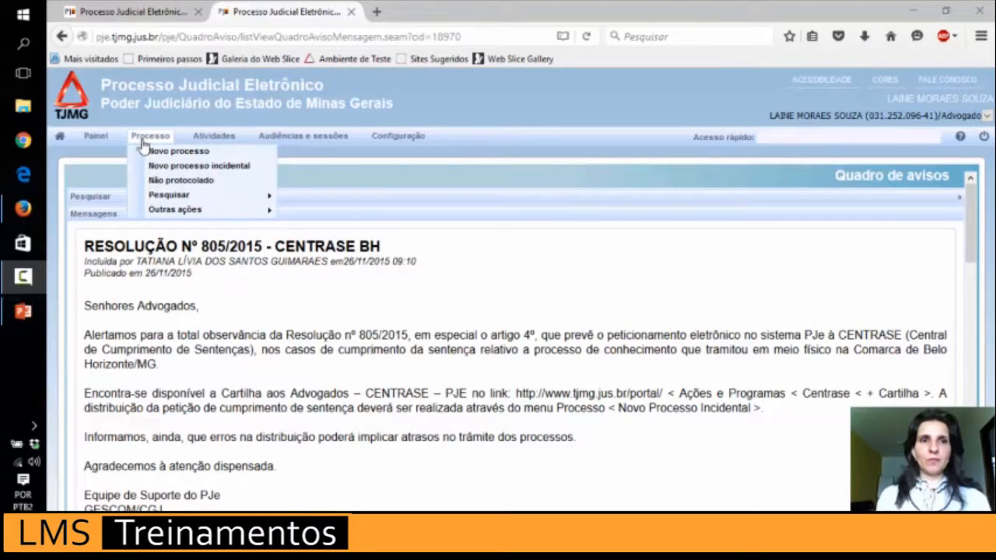
pyautogui.click(155, 156)
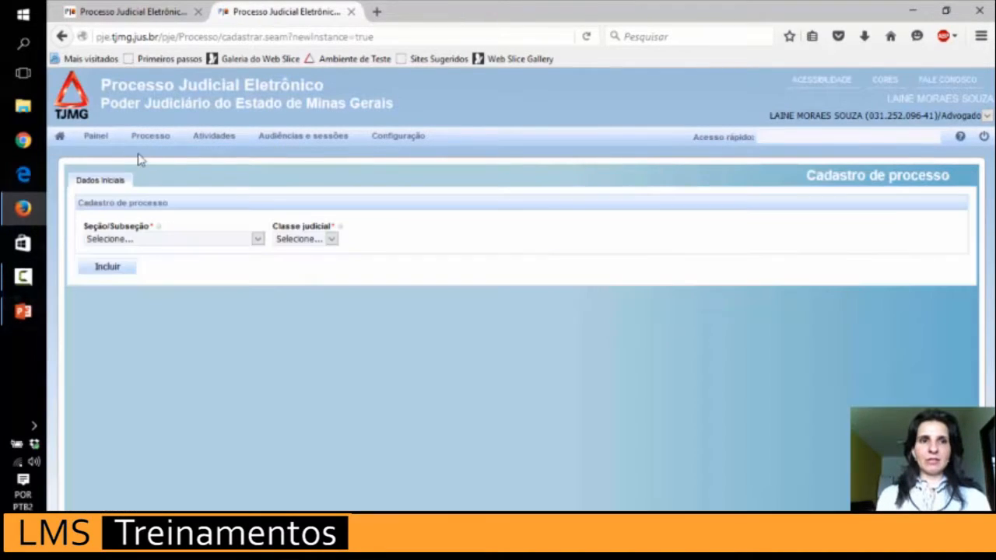
# Pick Santa Luzia from the Seção/Subseção dropdown list.
pyautogui.moveTo(148, 137)
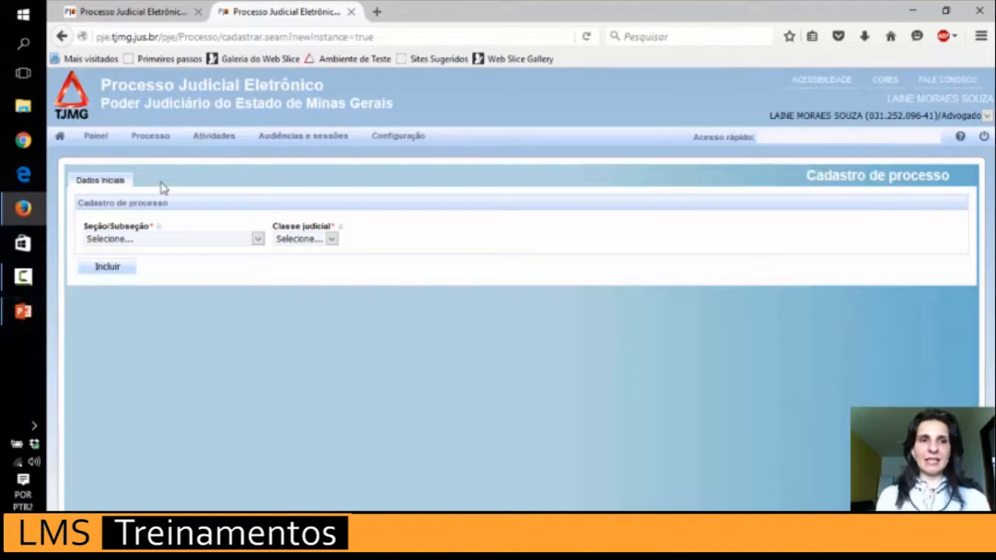
pyautogui.click(201, 249)
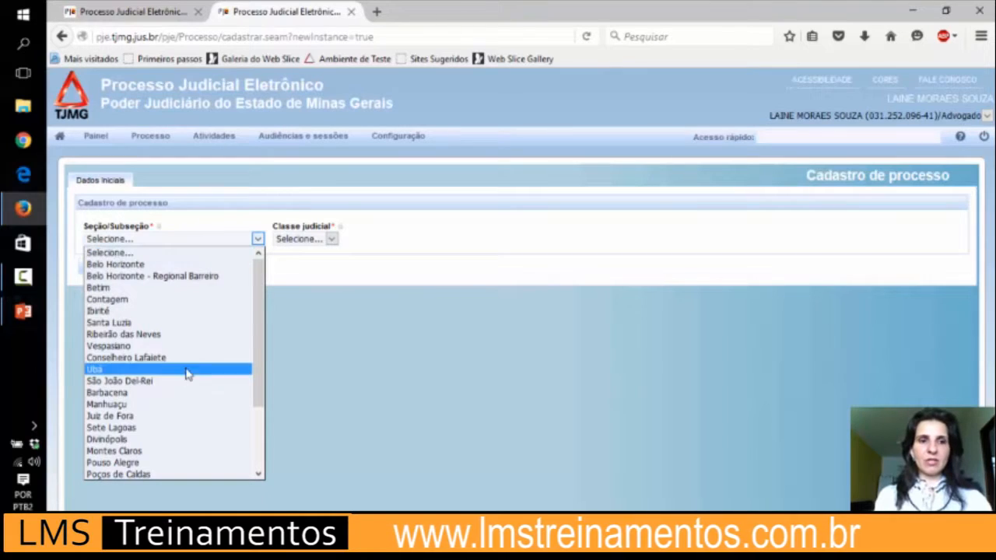
pyautogui.moveTo(261, 384); pyautogui.dragTo(264, 445)
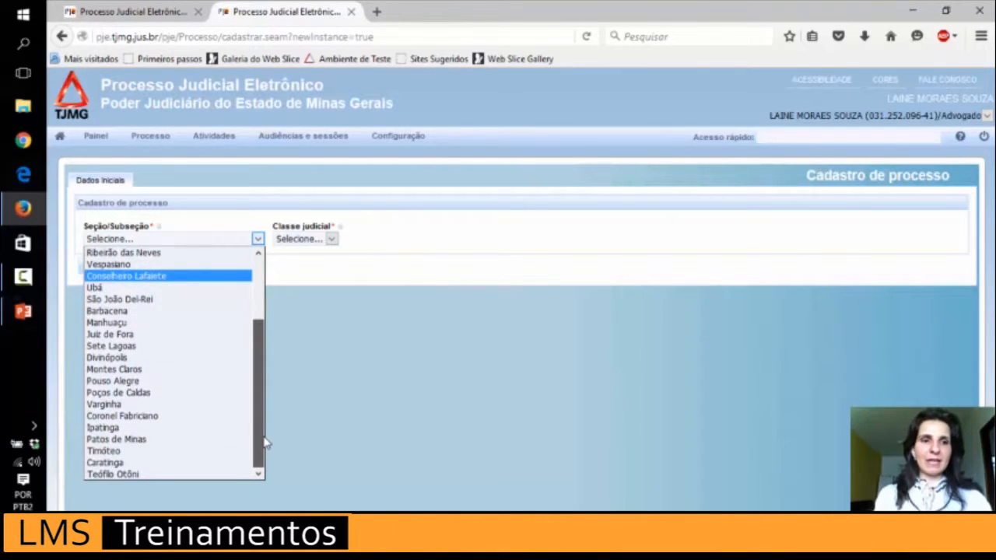
pyautogui.moveTo(267, 424); pyautogui.dragTo(269, 359)
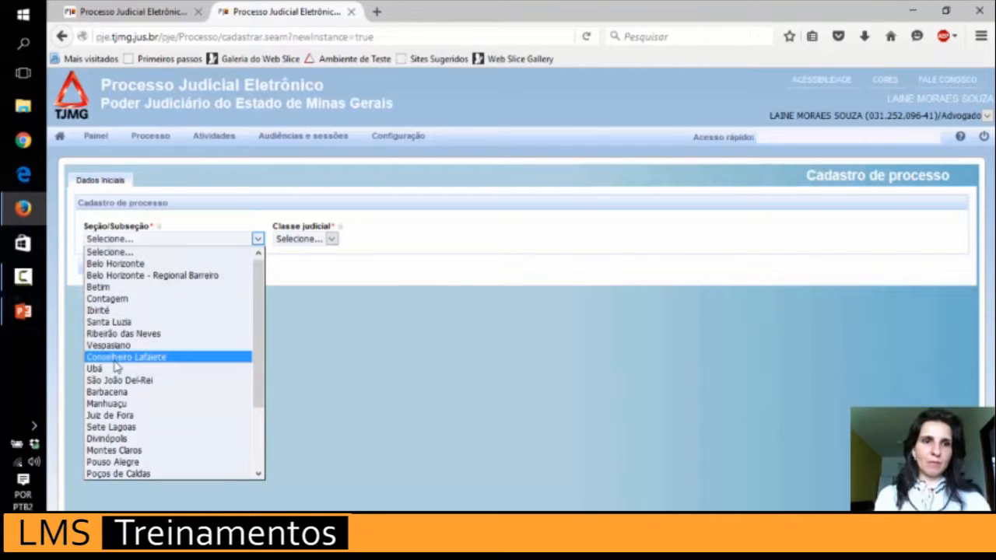
pyautogui.click(140, 322)
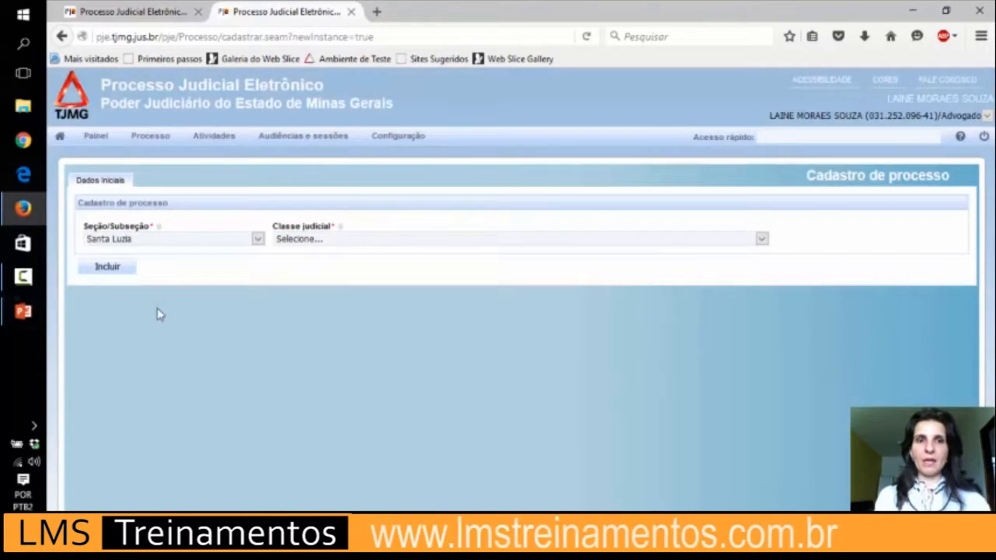
# Set Classe judicial to PROCEDIMENTO ORDINÁRIO (7) and submit the initial data with Incluir.
pyautogui.click(327, 238)
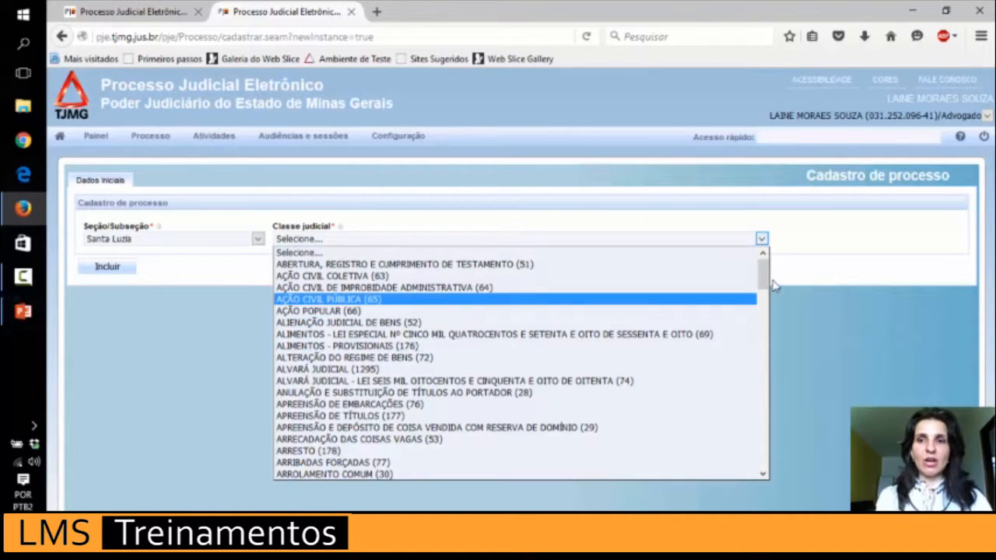
pyautogui.moveTo(765, 278); pyautogui.dragTo(763, 416)
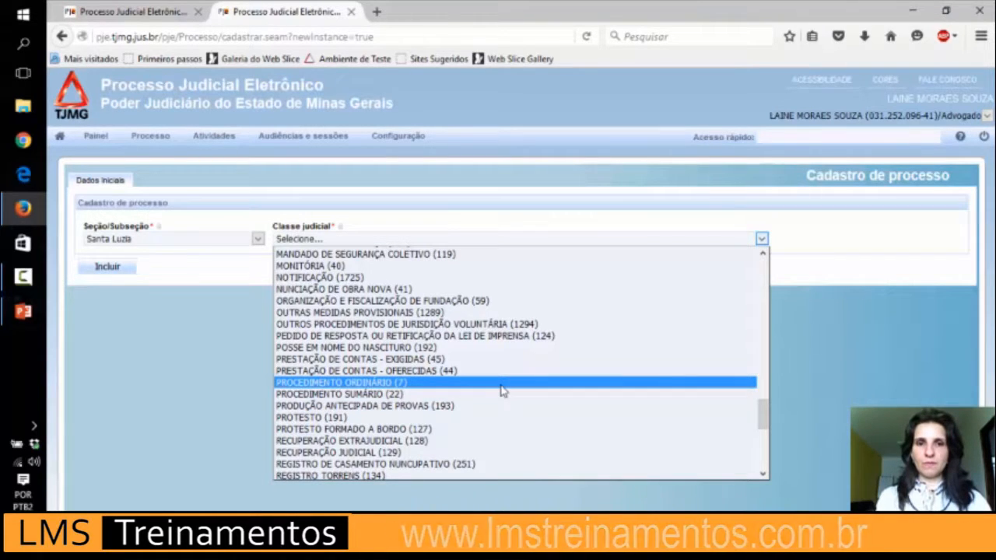
pyautogui.click(501, 385)
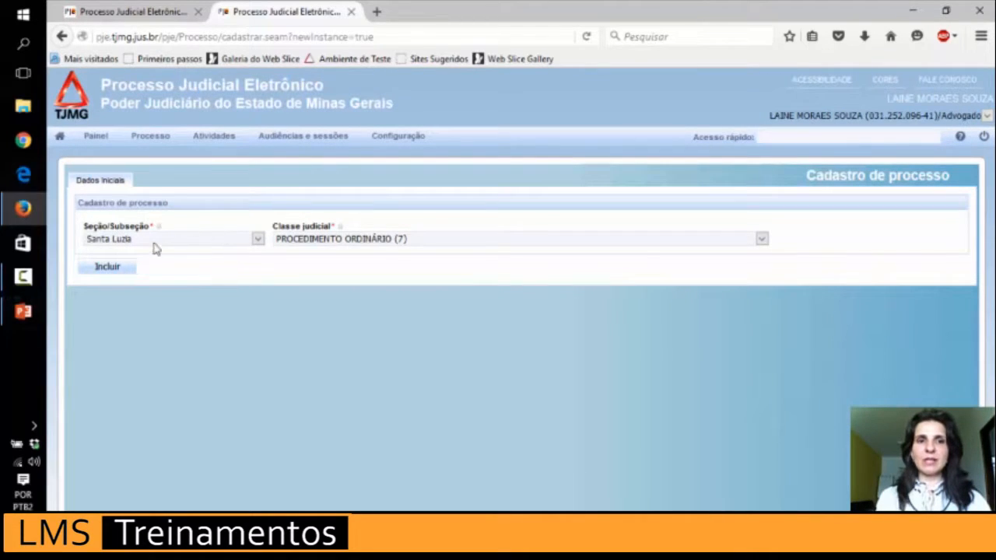
pyautogui.click(108, 267)
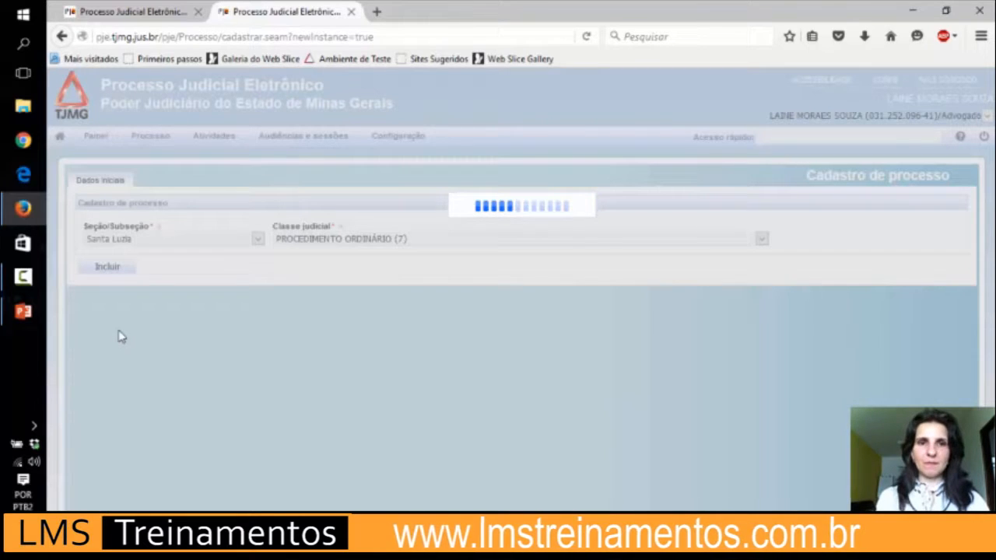
# In the first tab, create a new Comarca A process of class PROCEDIMENTO ORDINÁRIO (7).
pyautogui.click(159, 16)
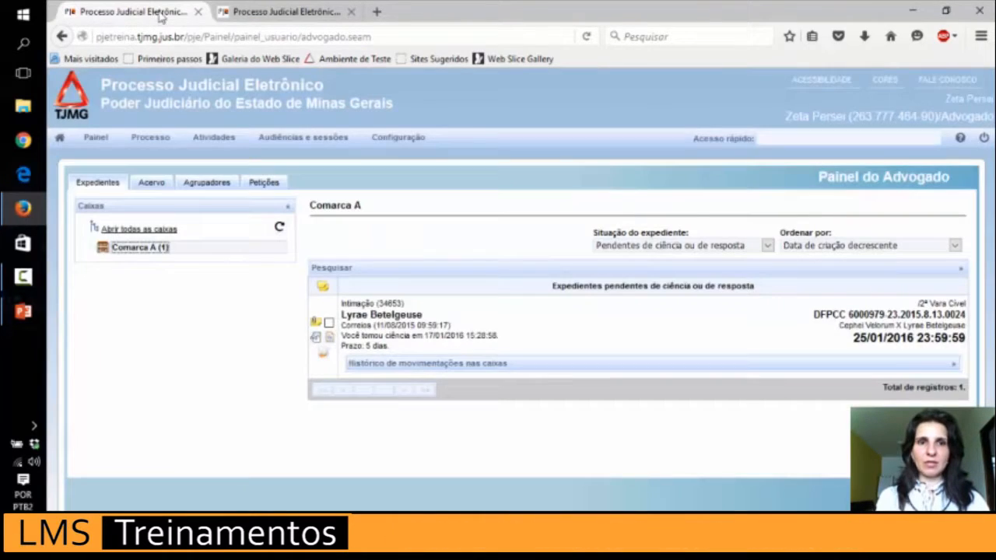
pyautogui.moveTo(160, 152)
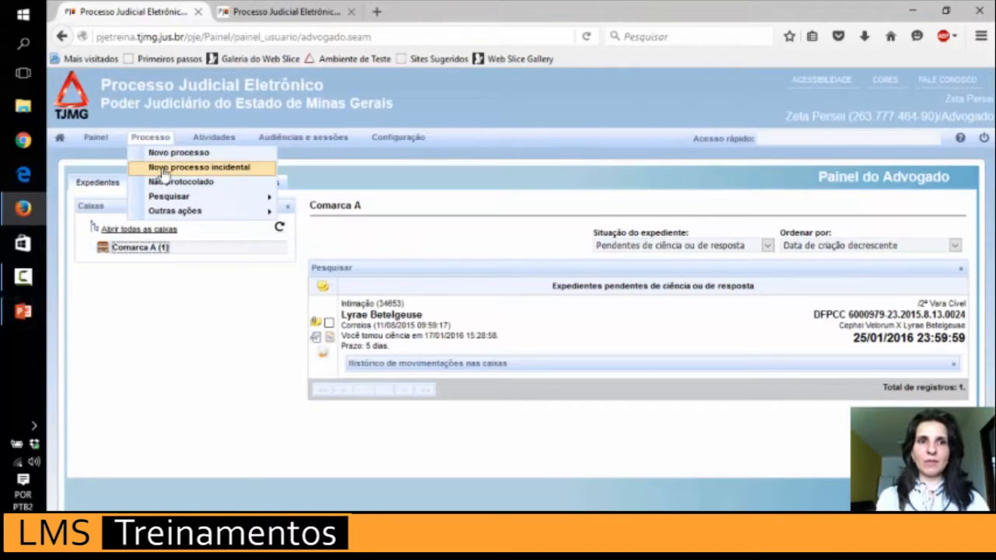
pyautogui.click(162, 153)
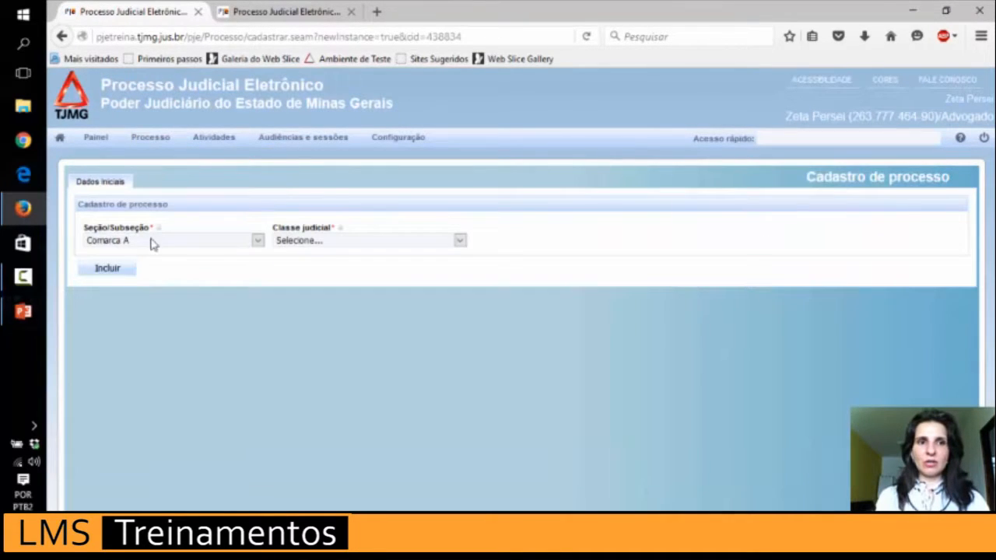
pyautogui.click(154, 244)
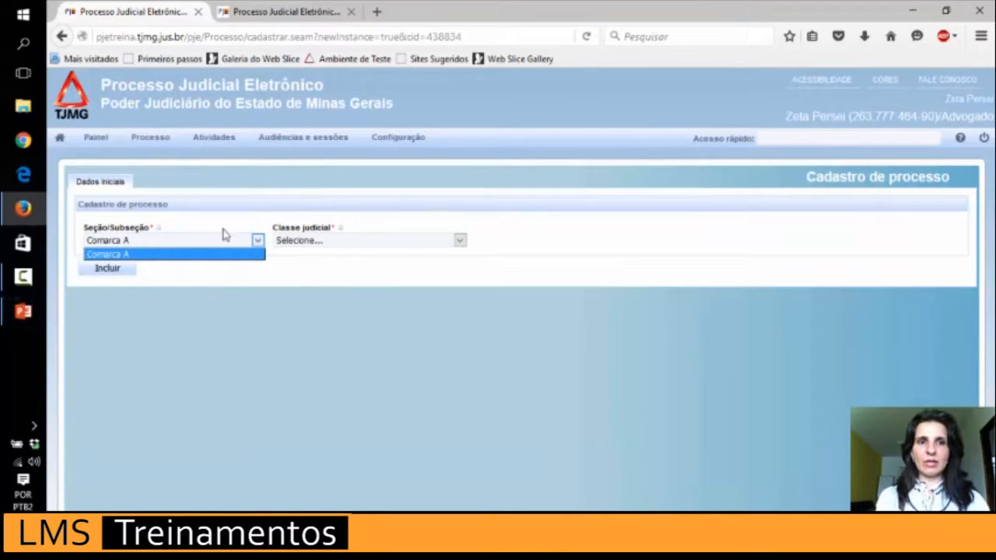
pyautogui.click(294, 242)
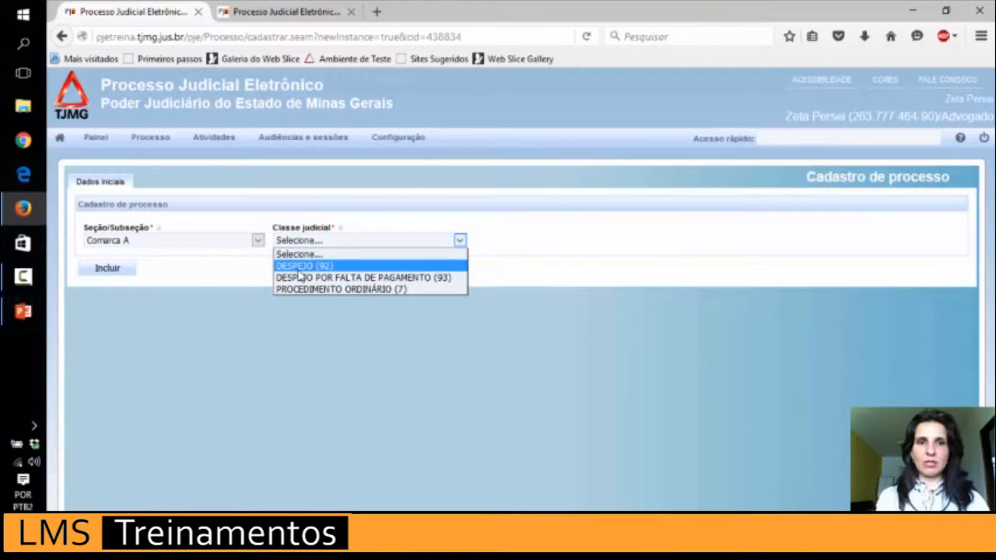
pyautogui.click(297, 289)
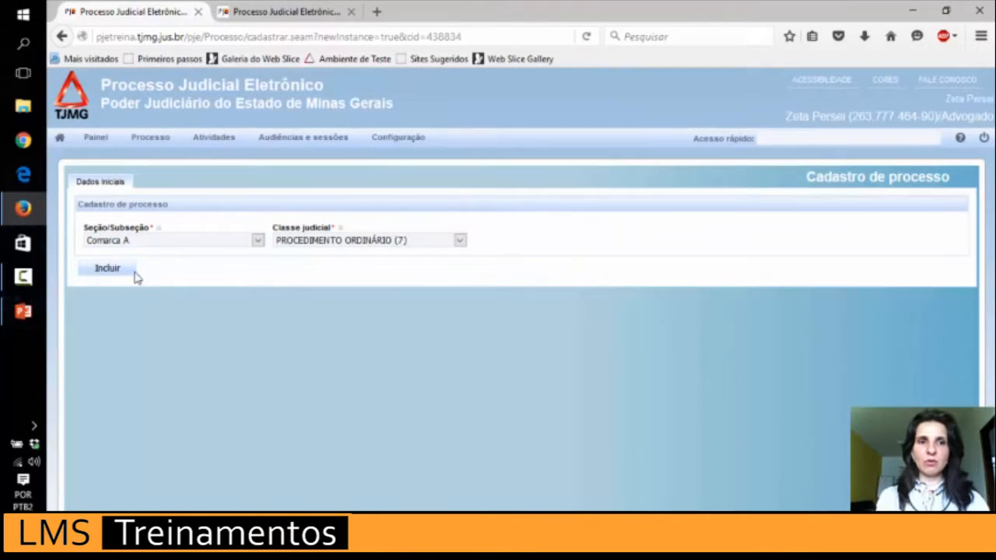
pyautogui.click(121, 273)
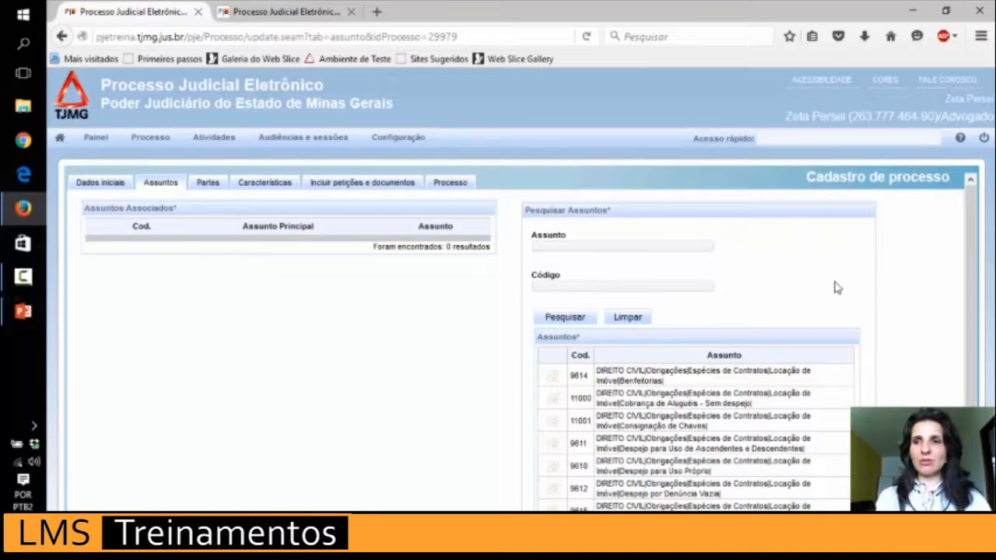
pyautogui.moveTo(971, 228); pyautogui.dragTo(977, 296)
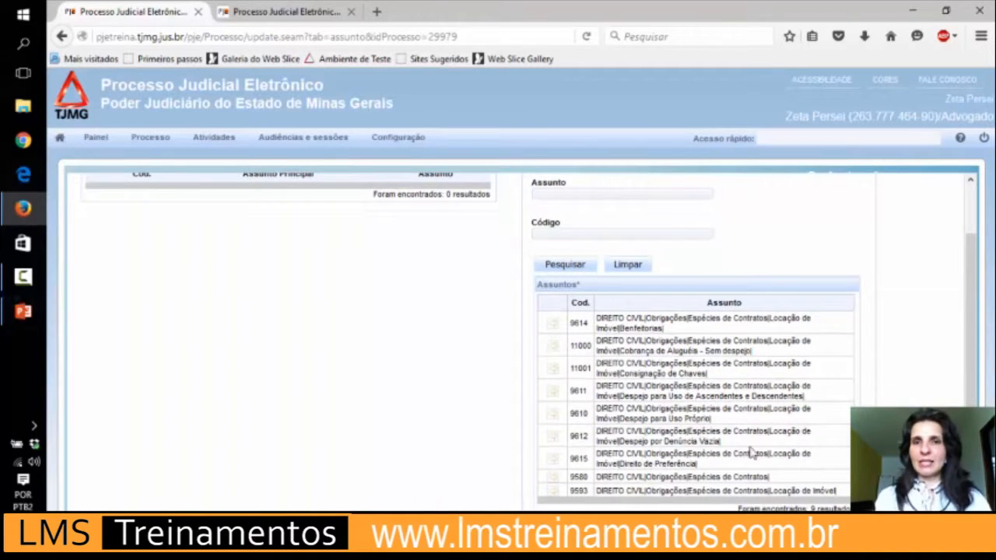
pyautogui.click(287, 11)
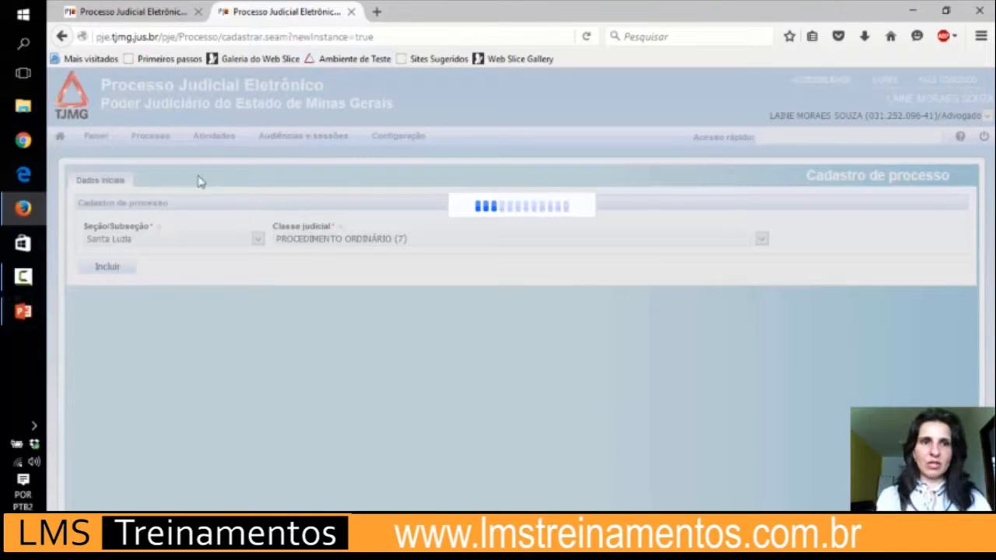
pyautogui.click(152, 19)
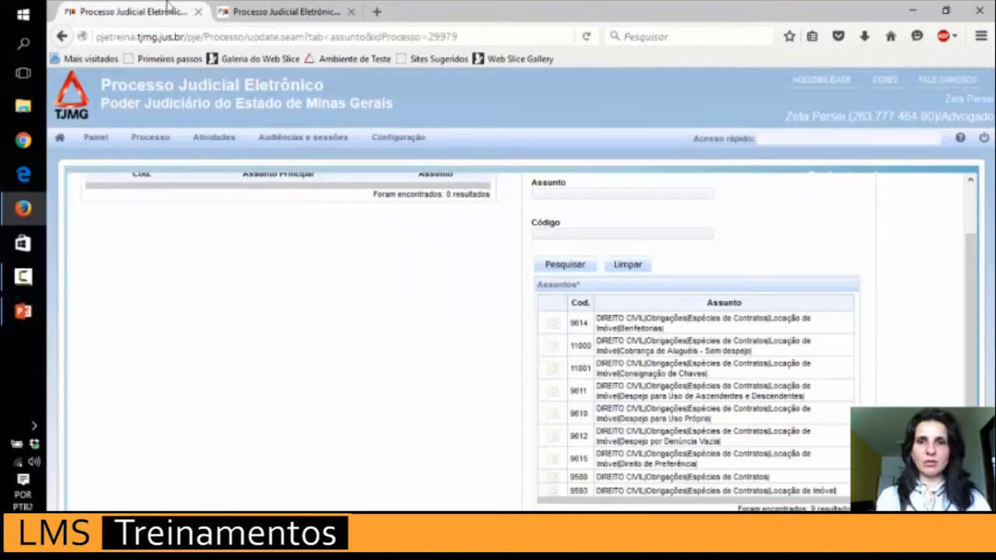
pyautogui.moveTo(972, 299); pyautogui.dragTo(987, 348)
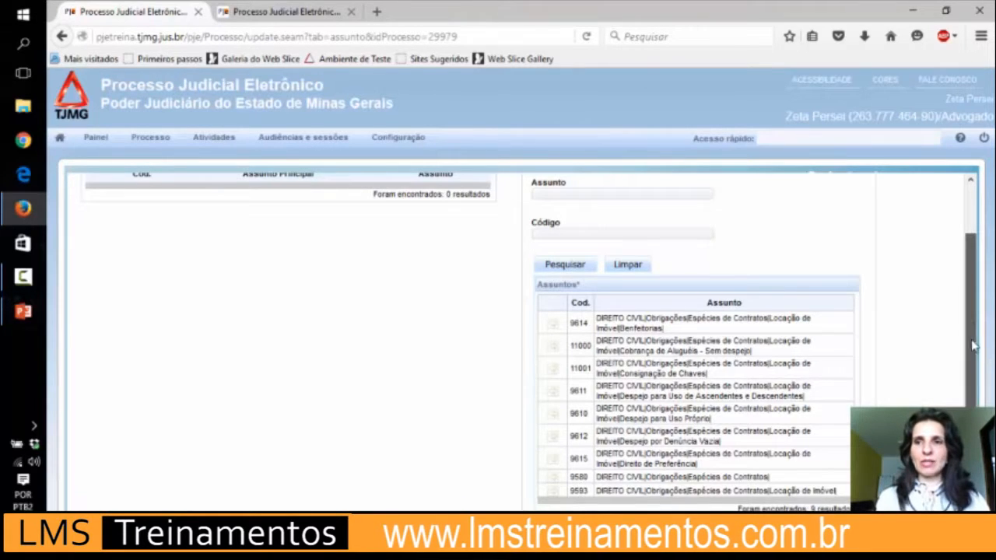
pyautogui.scroll(1, 961, 335)
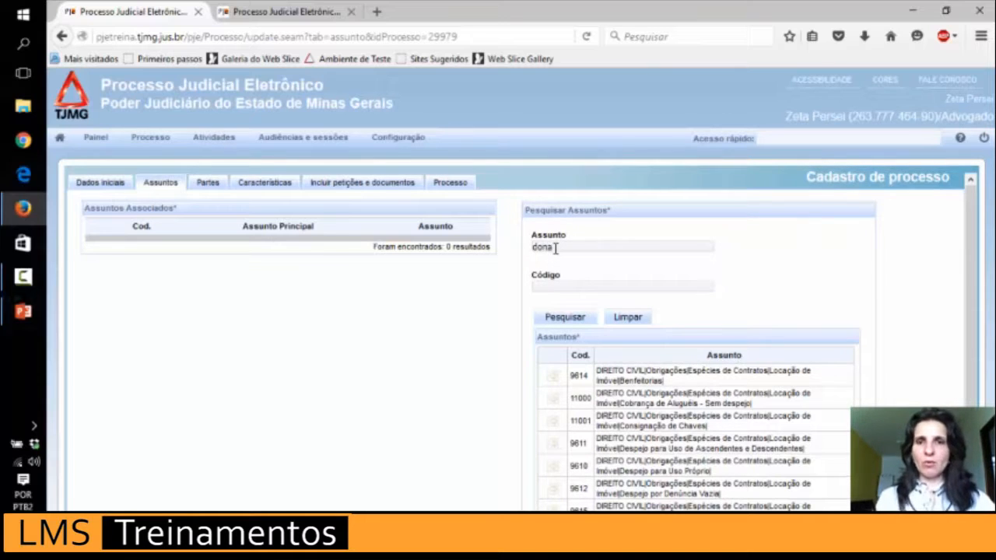
# Search the subjects for 'dano' and then 'danos', finding no matches.
pyautogui.write('ano')
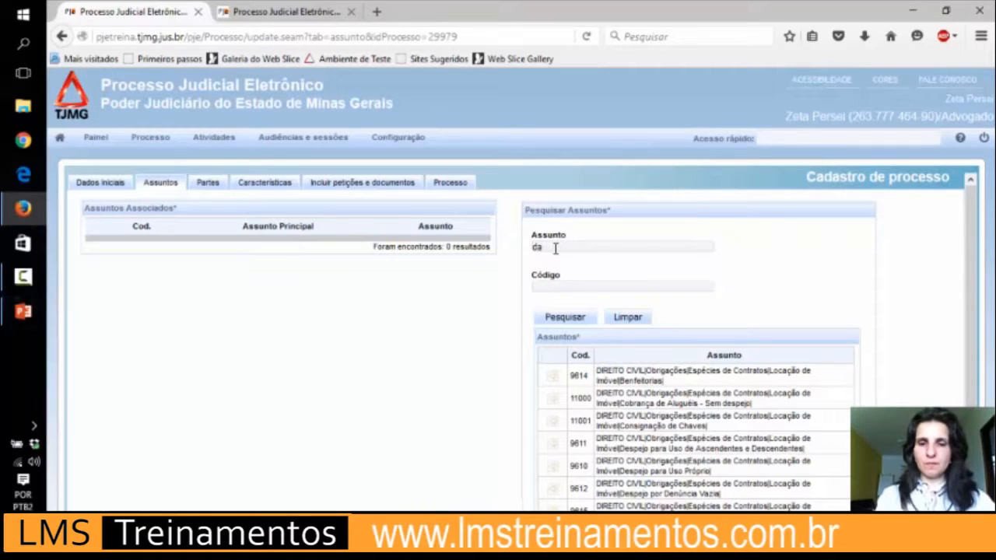
pyautogui.click(565, 318)
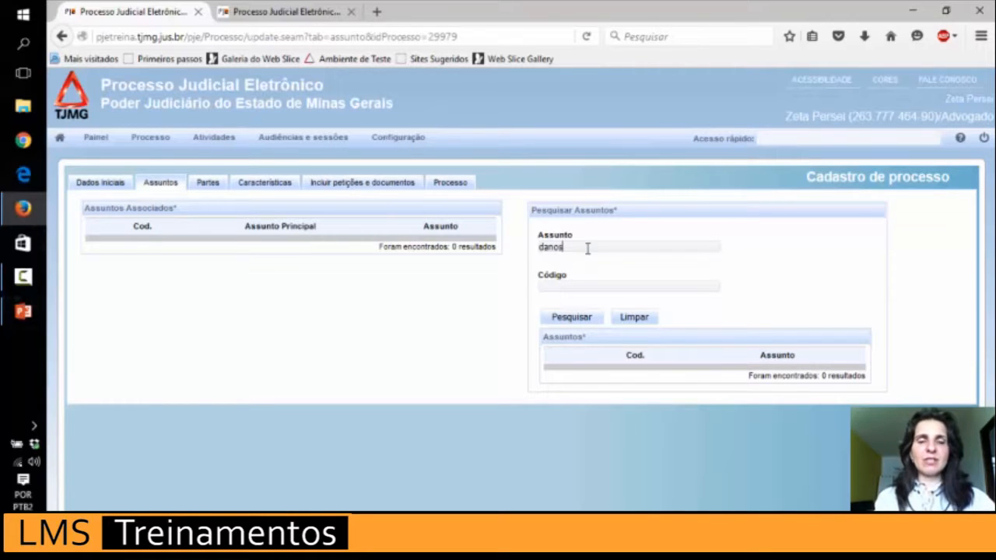
pyautogui.click(571, 321)
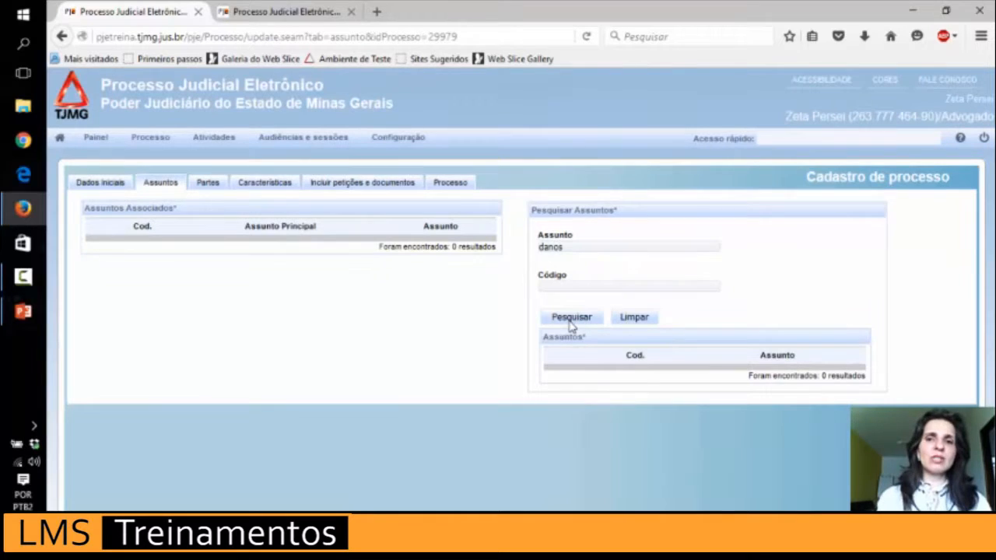
# Replace the search term with 'moral', then clear the search to list all subjects.
pyautogui.moveTo(581, 248); pyautogui.dragTo(502, 247)
pyautogui.press('BackSpace')
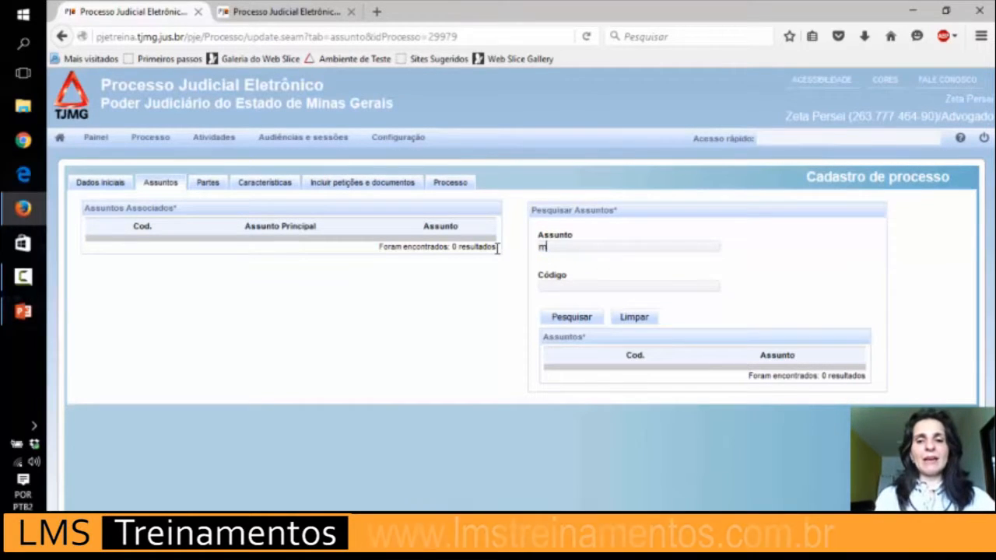
pyautogui.write('moral')
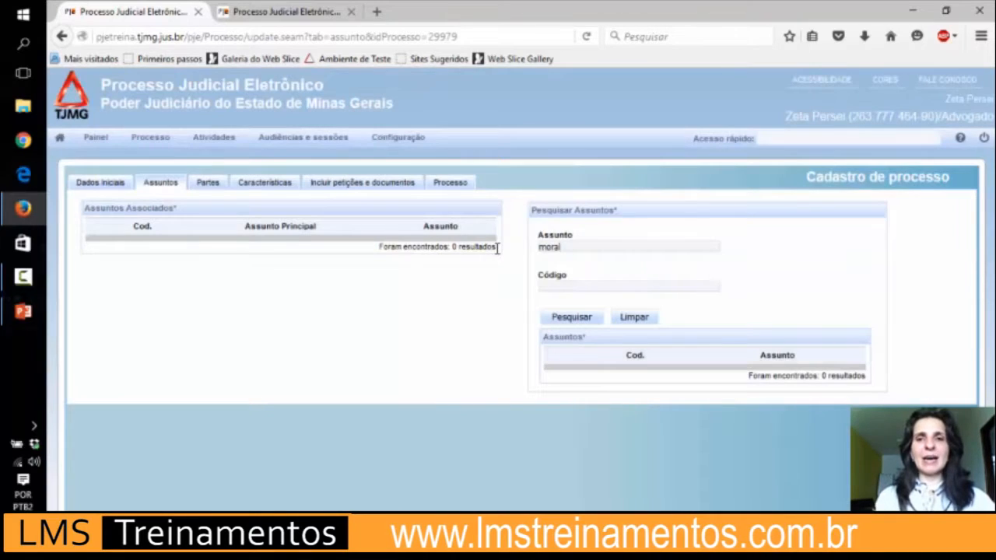
pyautogui.click(631, 319)
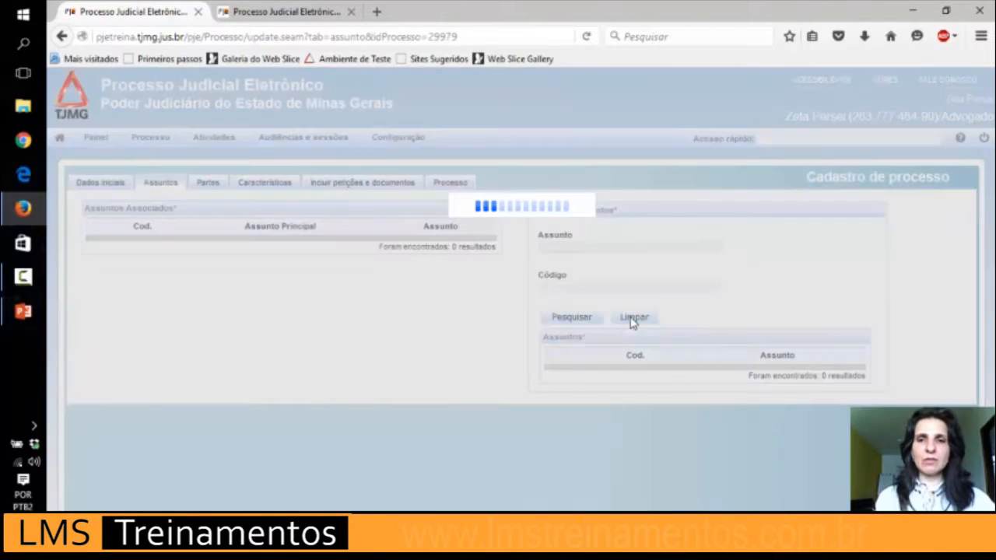
pyautogui.click(256, 12)
pyautogui.click(150, 13)
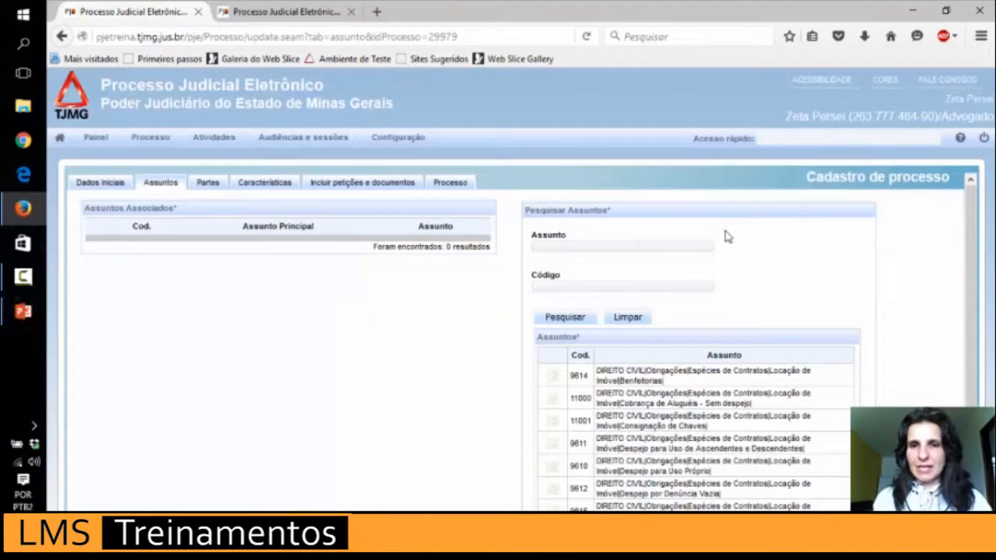
pyautogui.moveTo(975, 214); pyautogui.dragTo(979, 250)
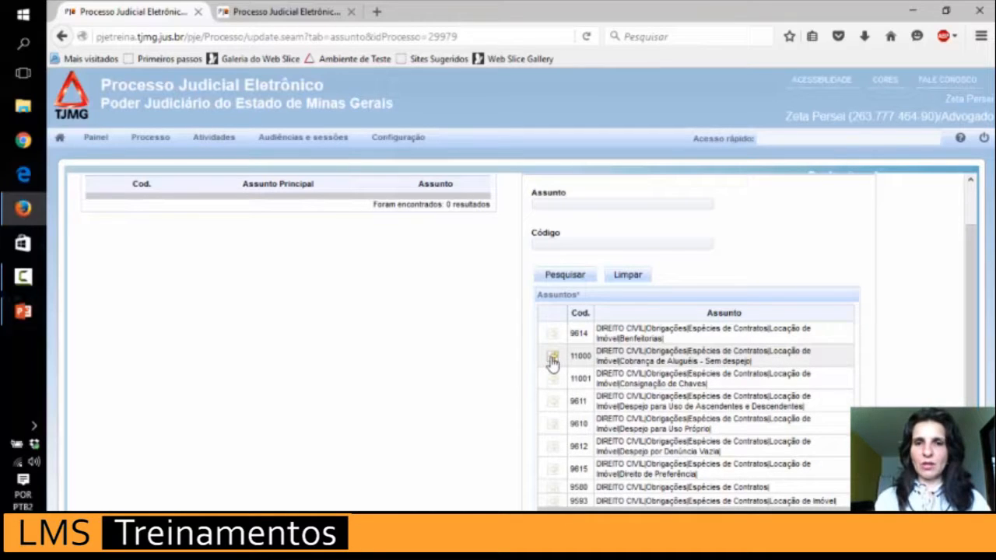
# Add subjects 11000, 11001 and 9610 from the results, with 11000 as principal.
pyautogui.click(552, 359)
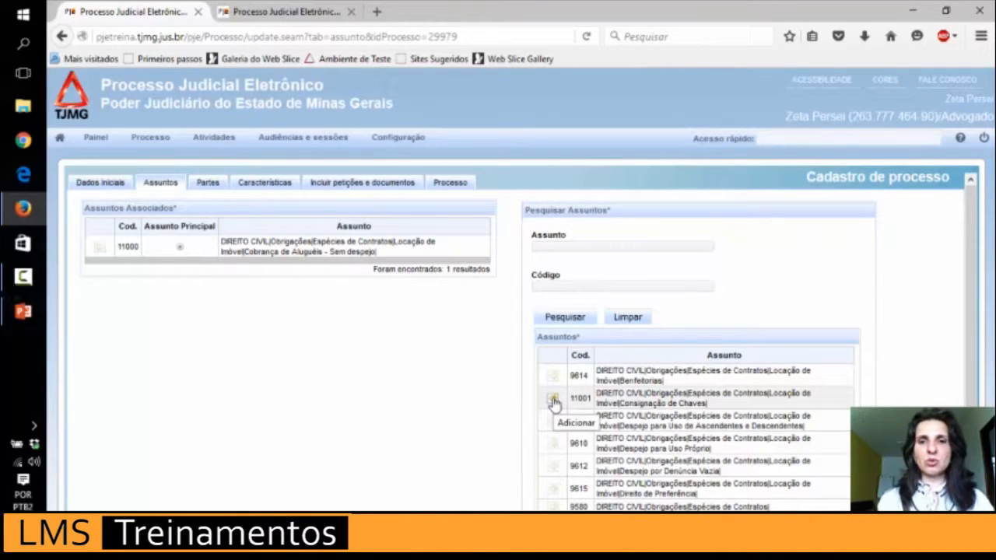
pyautogui.click(554, 401)
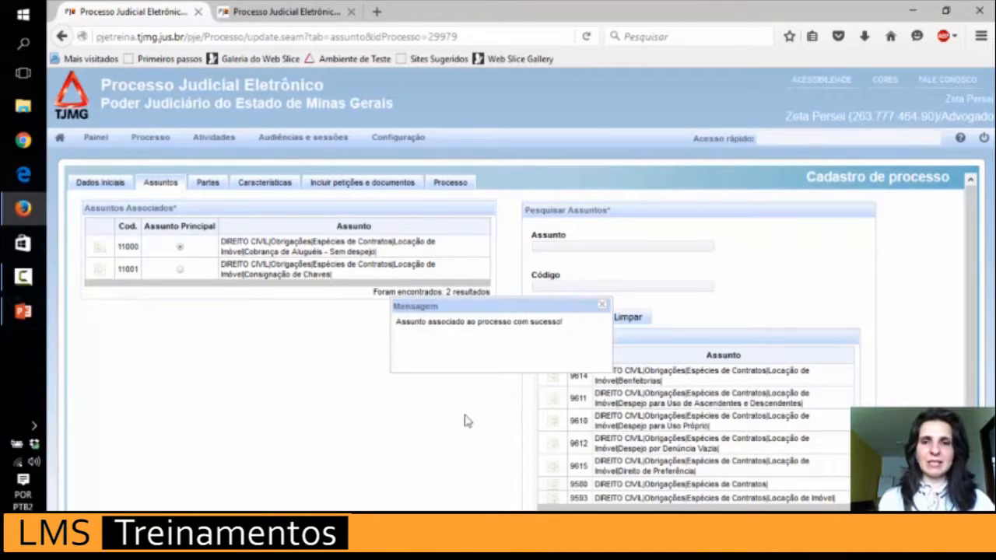
pyautogui.click(551, 424)
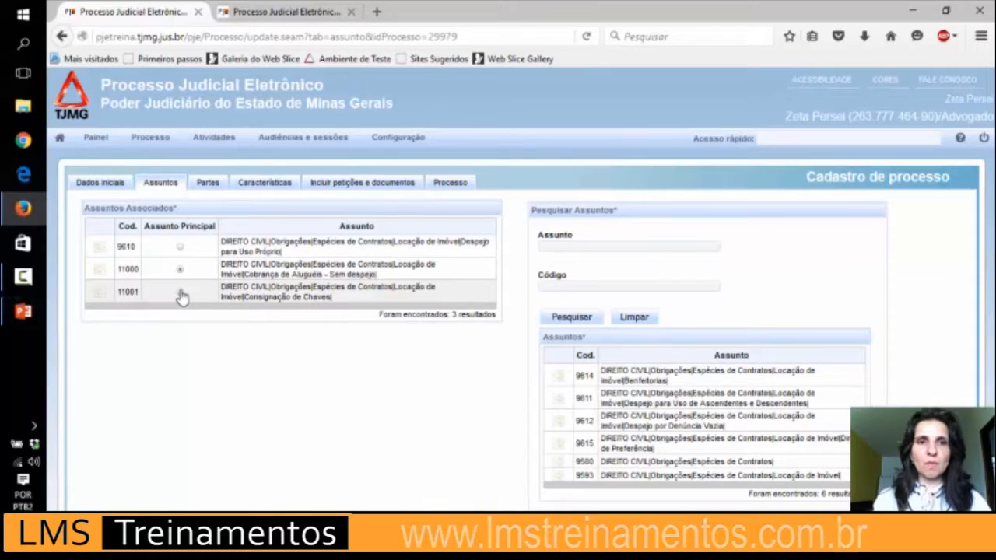
# Mark 9610 as the principal subject and remove subject 11001.
pyautogui.click(180, 249)
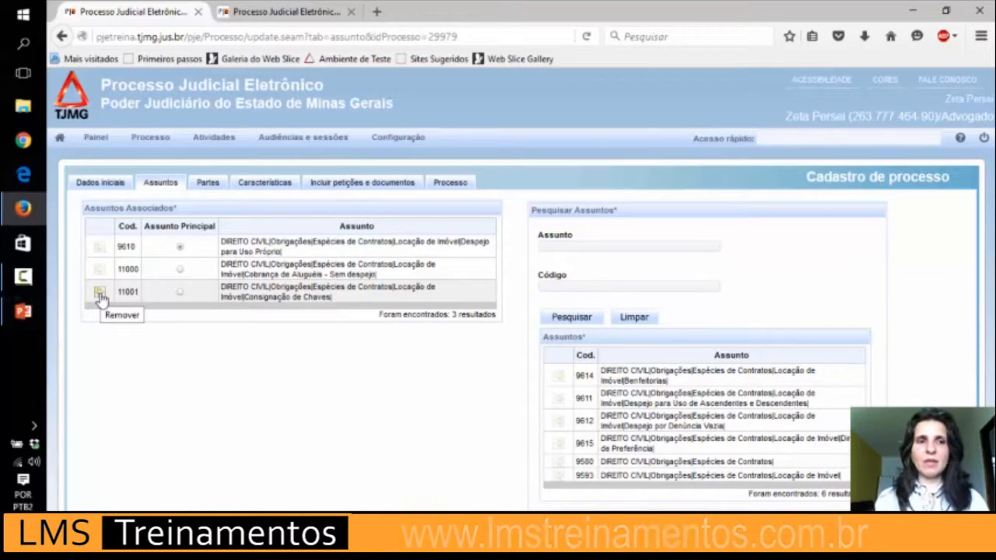
pyautogui.click(100, 294)
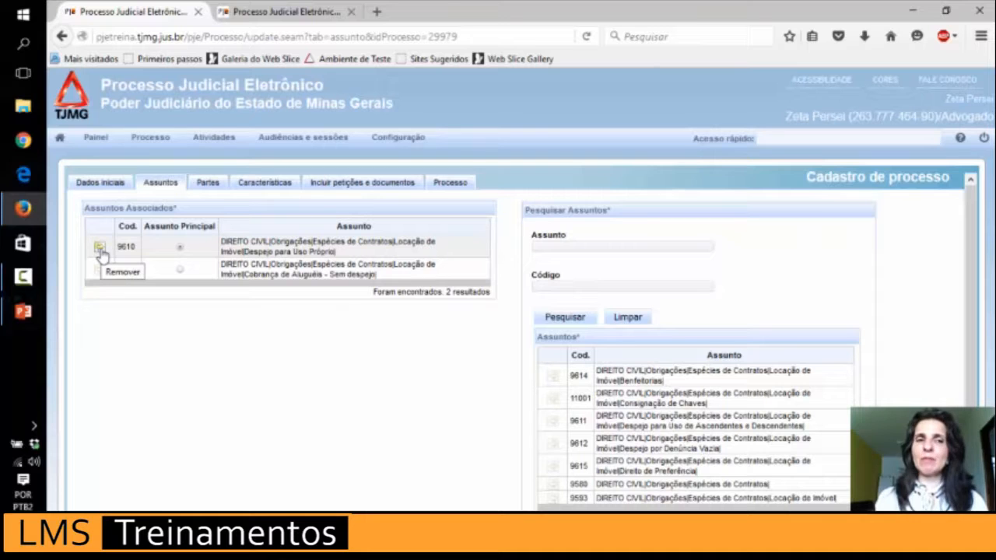
# Set 11000 back as principal, remove 9610, and dismiss the success message.
pyautogui.click(100, 251)
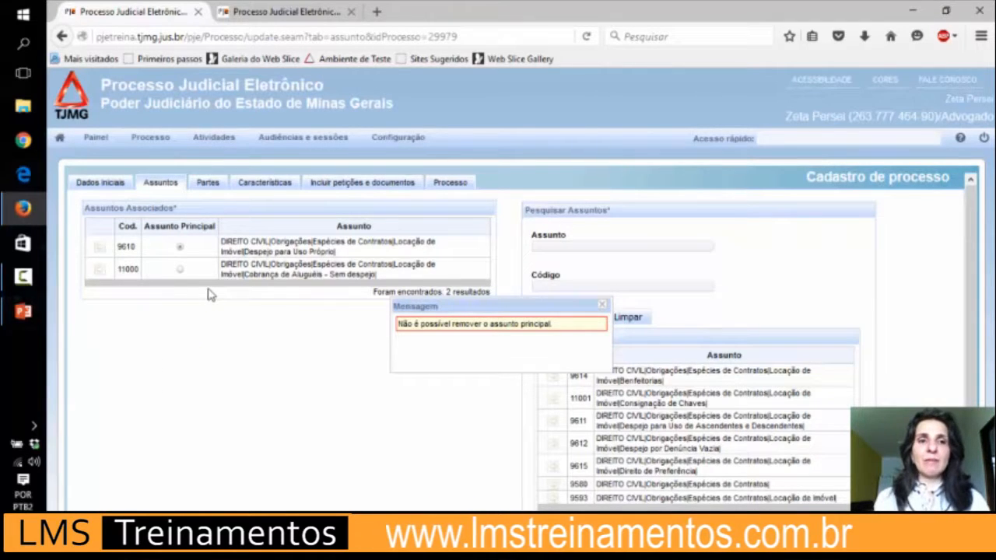
pyautogui.click(180, 270)
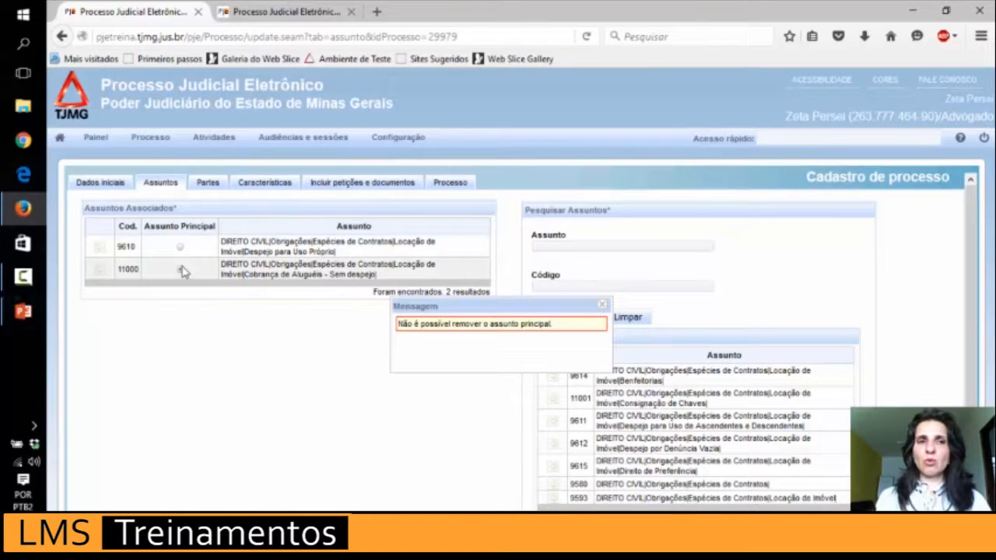
pyautogui.click(100, 250)
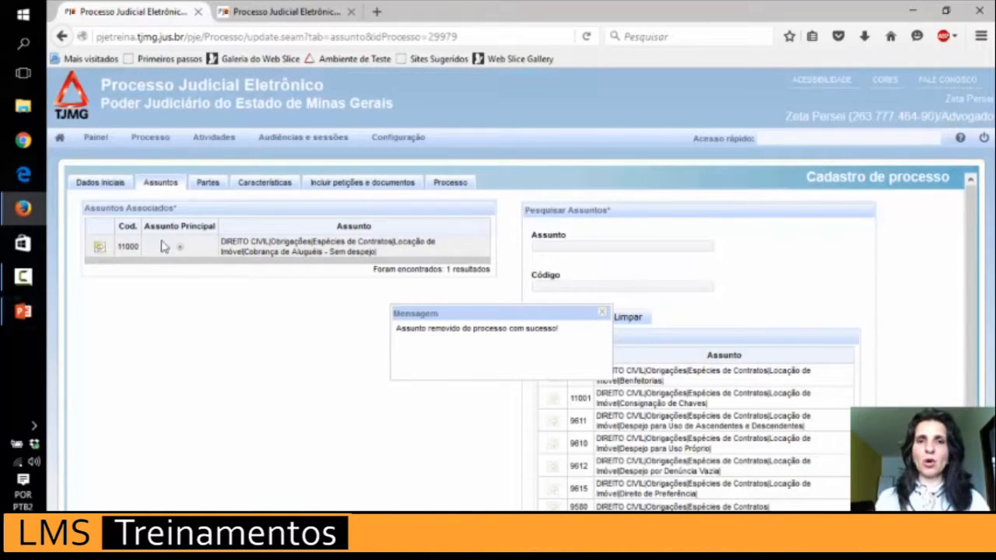
pyautogui.click(603, 313)
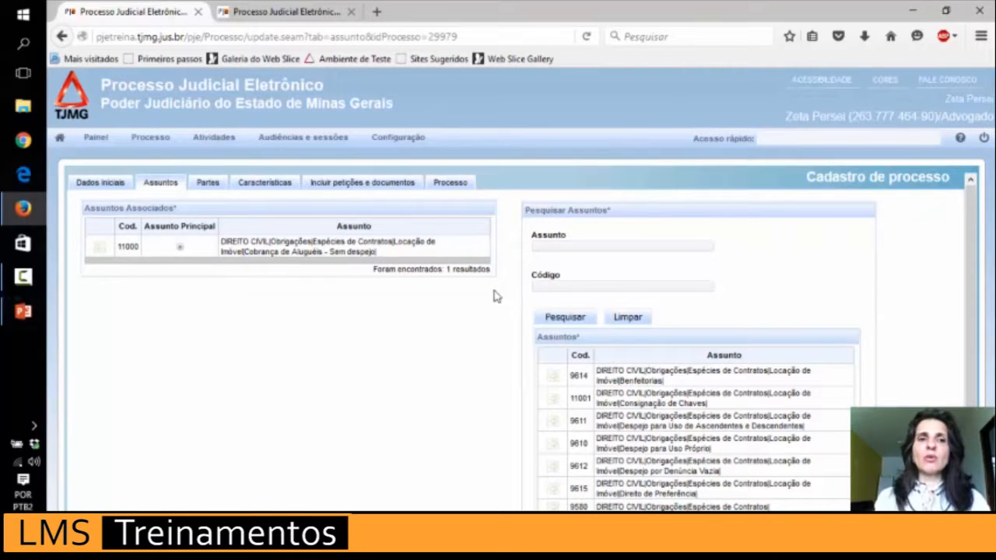
# Go to Partes and add a new party under Polo Ativo.
pyautogui.click(214, 189)
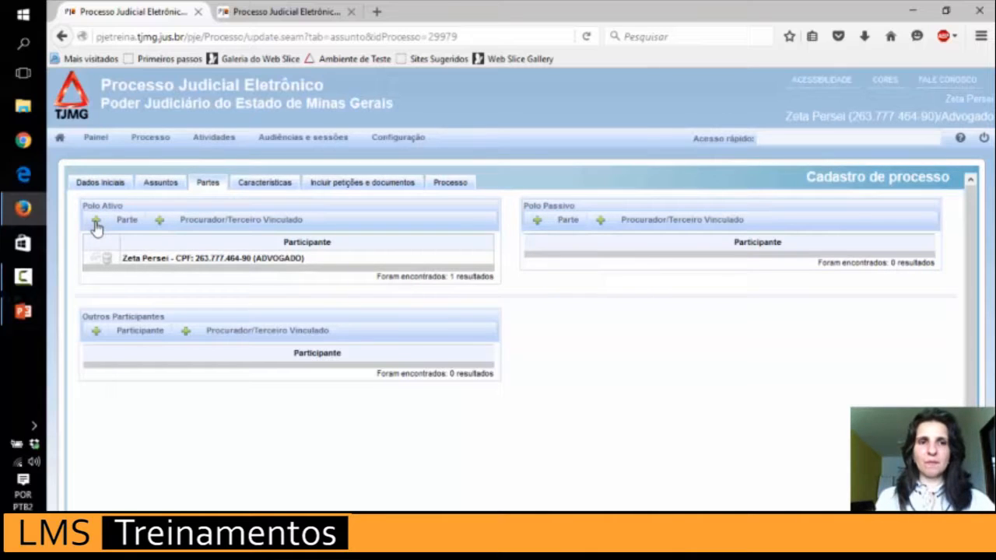
pyautogui.click(95, 221)
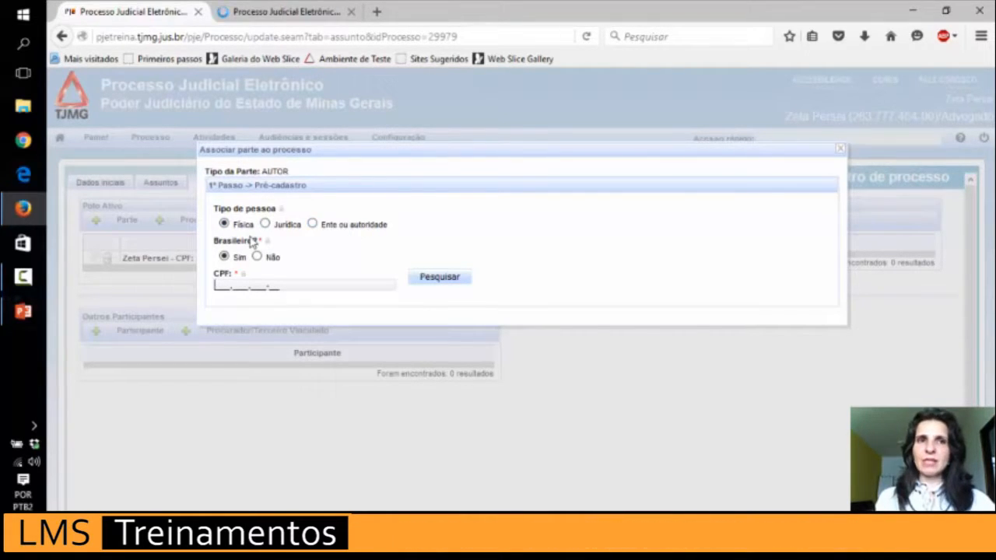
# Look up the author by their CPF and confirm the person found.
pyautogui.click(219, 288)
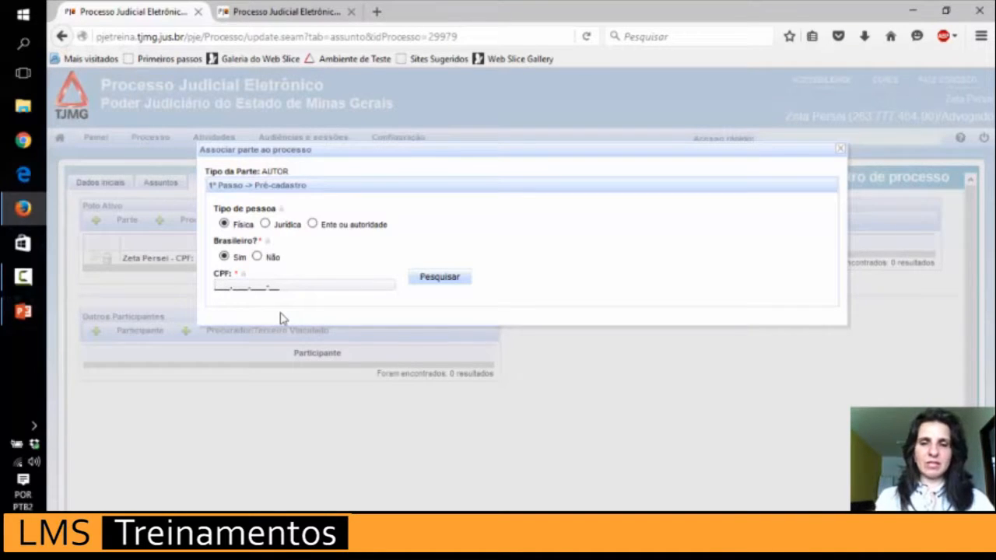
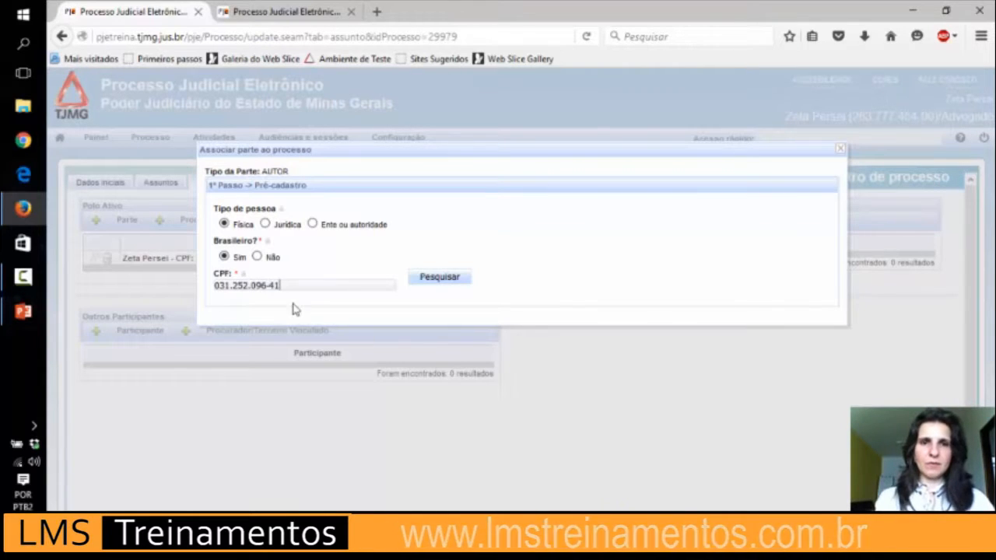
pyautogui.click(439, 279)
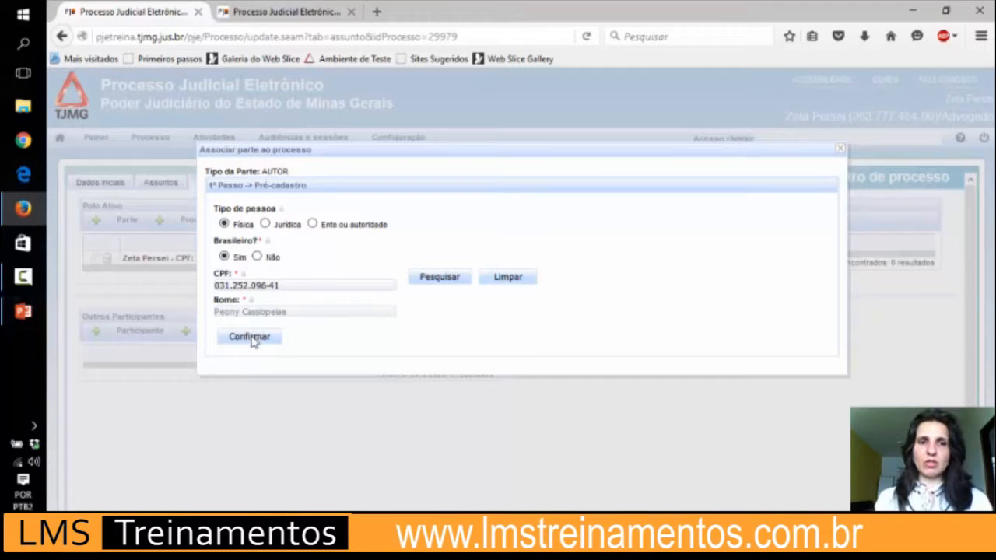
pyautogui.click(250, 338)
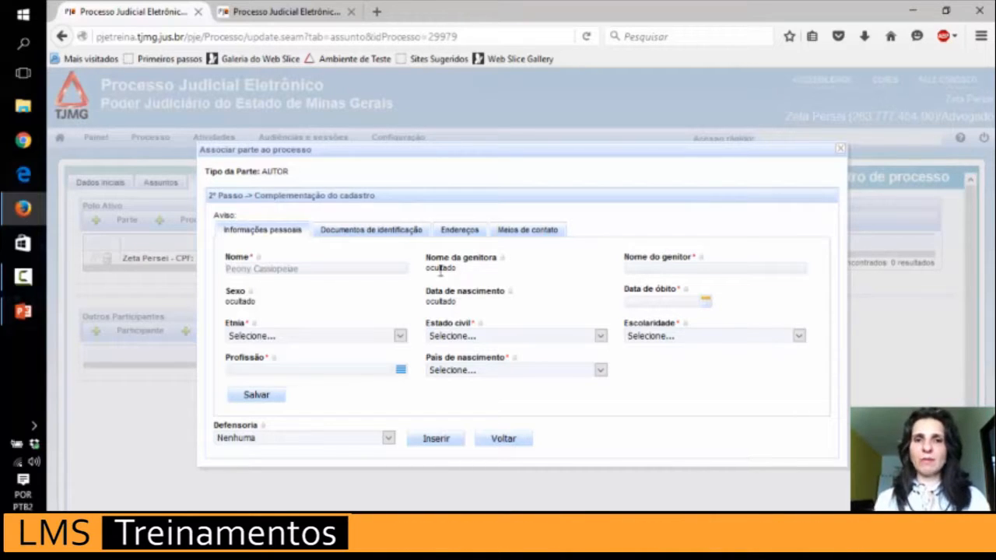
# Enter the father's name in Nome do genitor and save the author's personal information.
pyautogui.moveTo(440, 269); pyautogui.dragTo(414, 280)
pyautogui.click(476, 274)
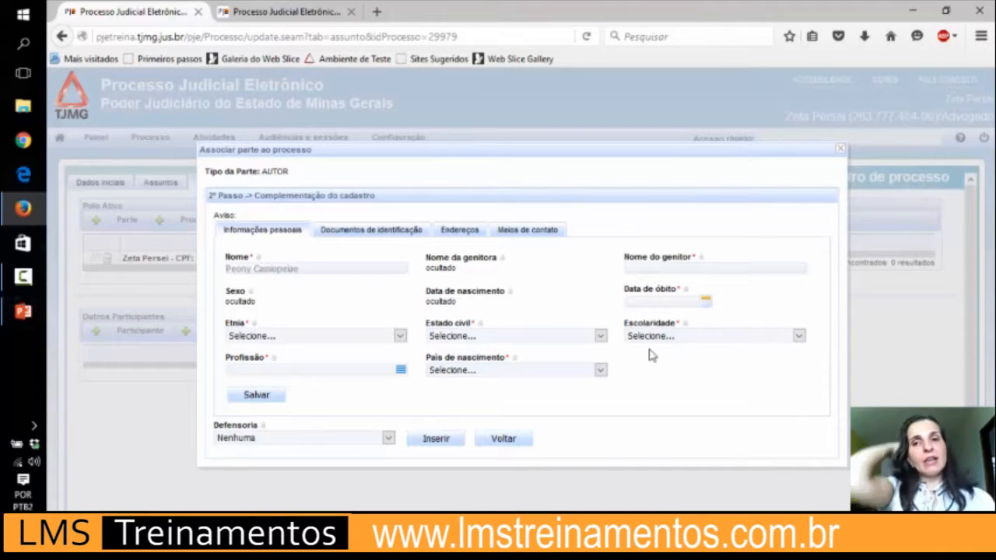
pyautogui.click(663, 269)
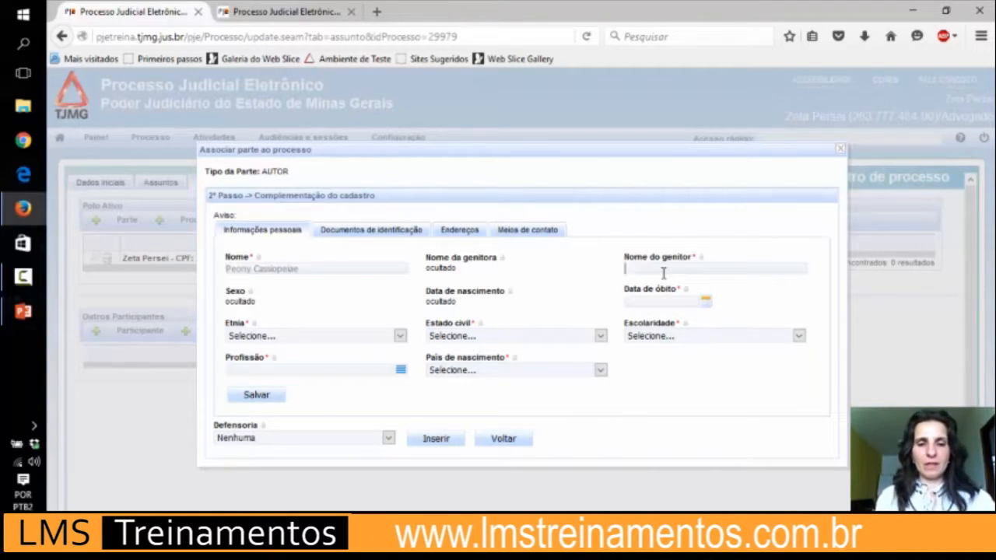
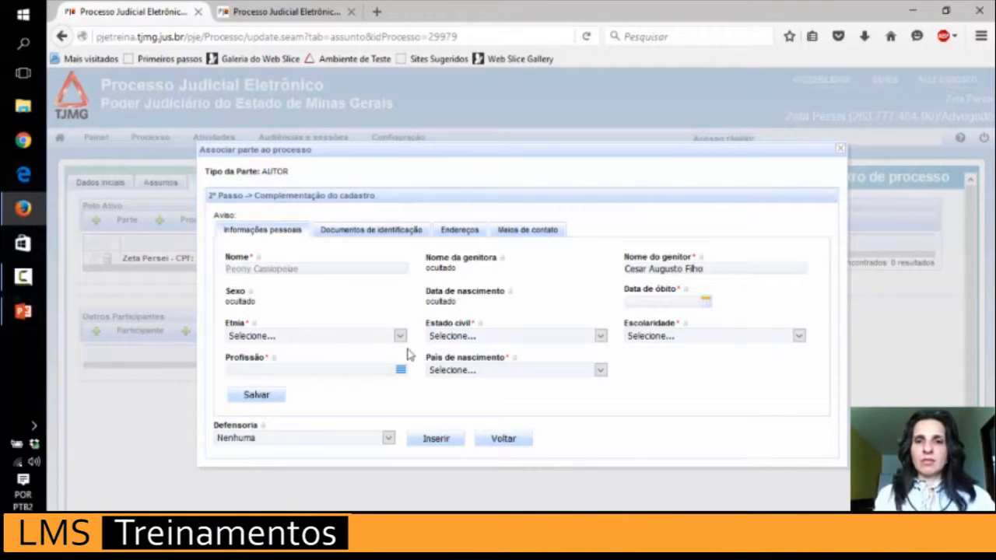
pyautogui.click(256, 396)
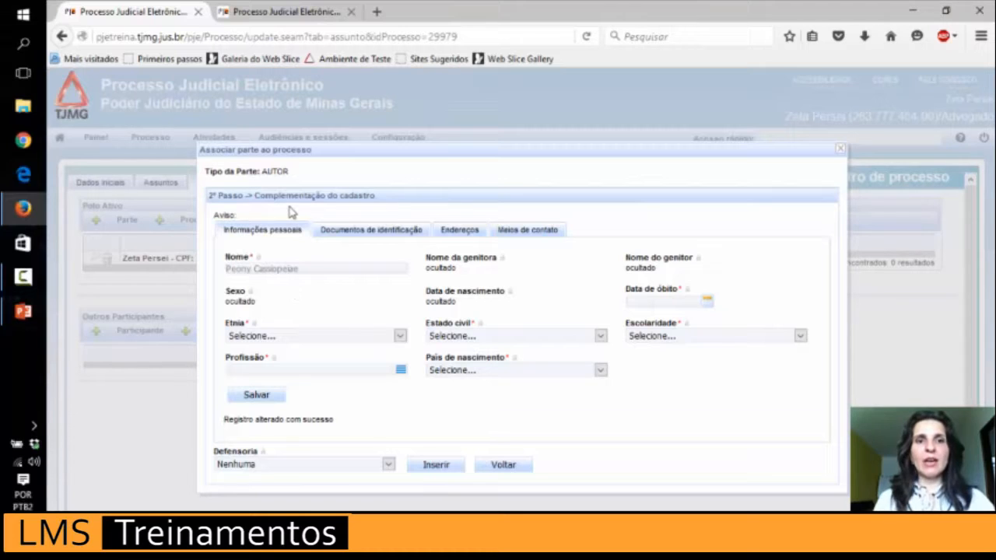
pyautogui.click(381, 235)
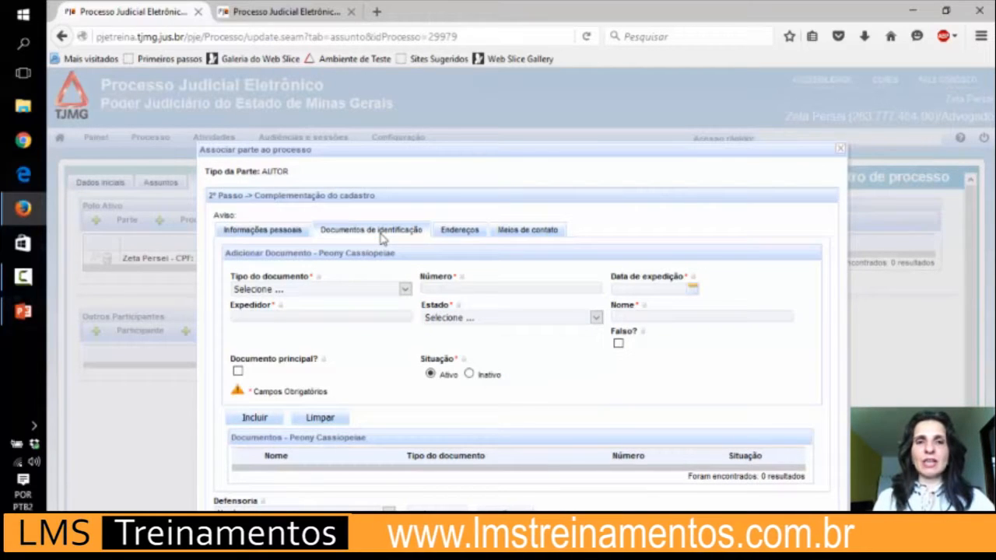
# Fill in an RG document: number left NULL, issued 04/01/2011, issuing authority, state MINAS GERAIS.
pyautogui.click(403, 290)
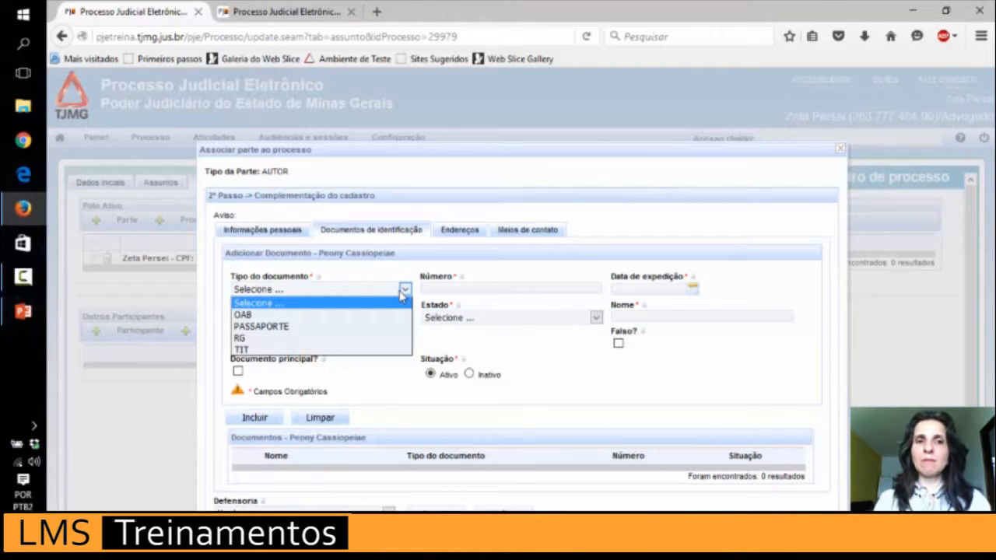
pyautogui.click(333, 339)
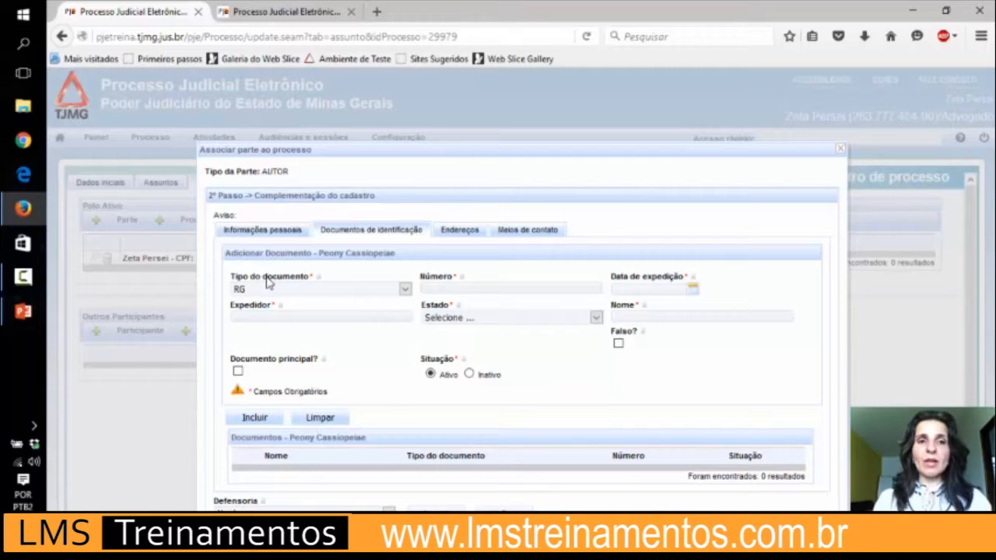
pyautogui.click(430, 287)
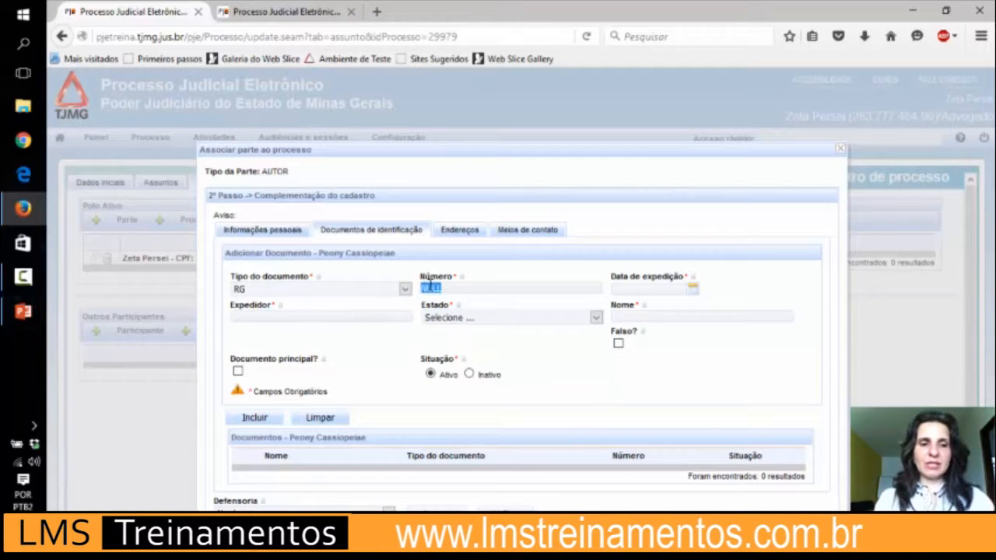
pyautogui.click(480, 304)
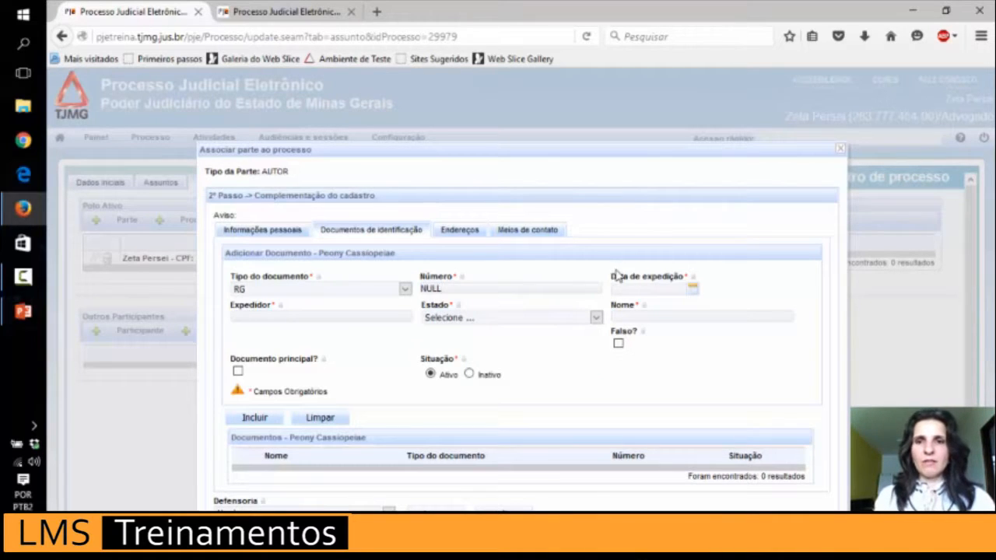
pyautogui.click(693, 289)
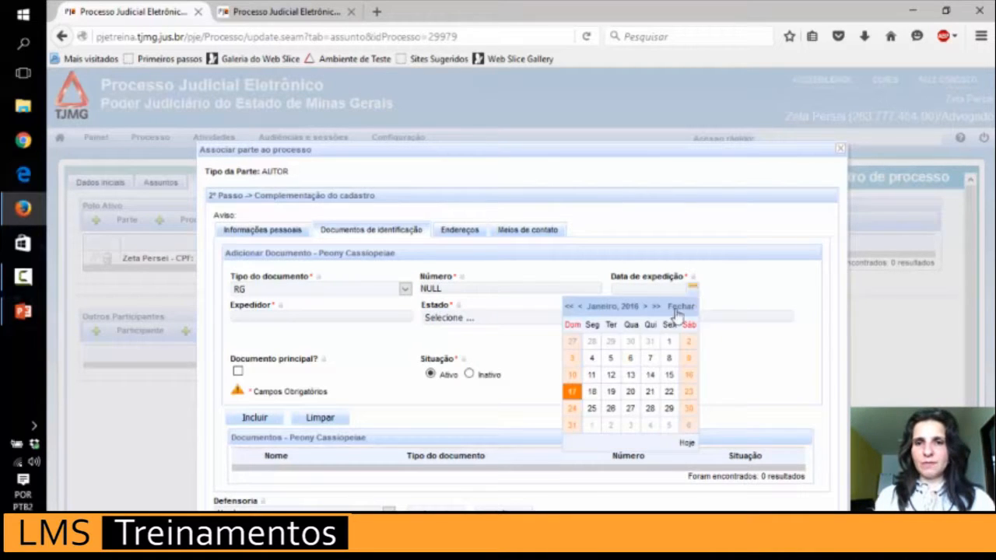
pyautogui.click(591, 358)
pyautogui.click(329, 318)
pyautogui.write('ssp')
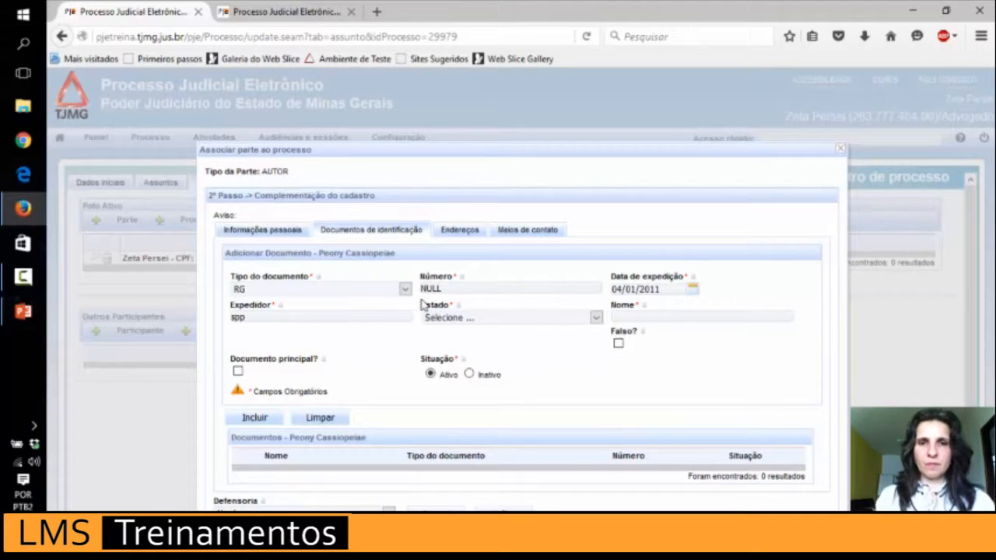
pyautogui.click(475, 321)
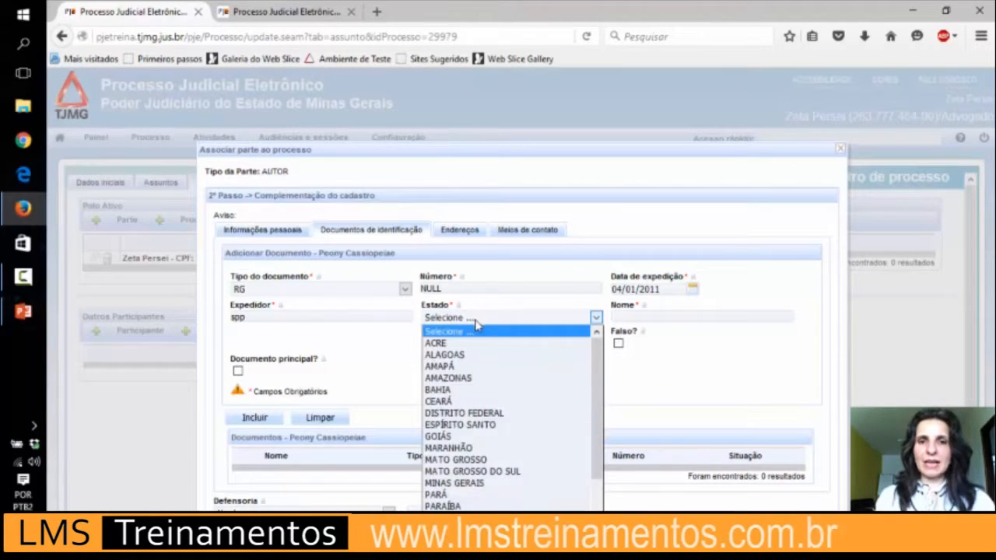
pyautogui.click(474, 484)
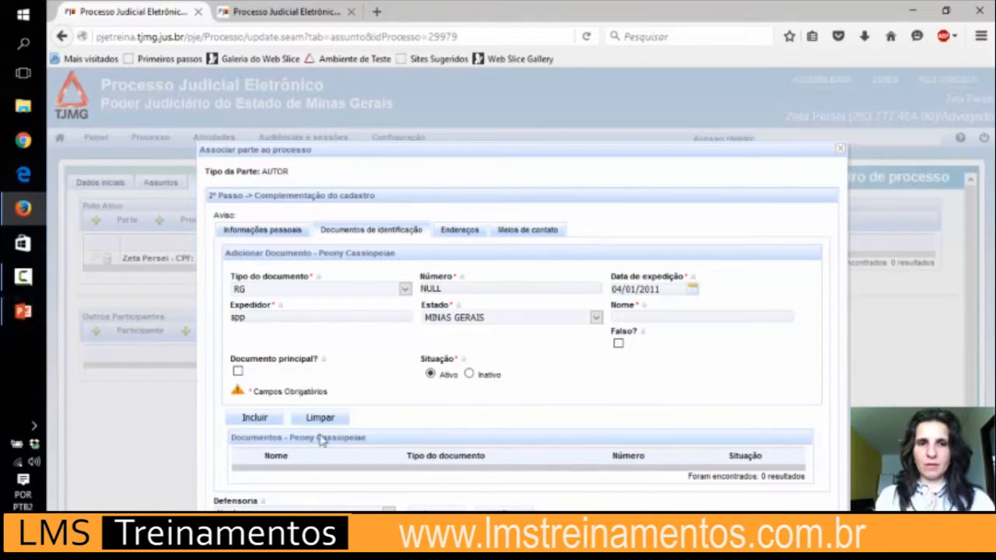
# Enter the name on the document and add the RG to the author's document list.
pyautogui.click(254, 417)
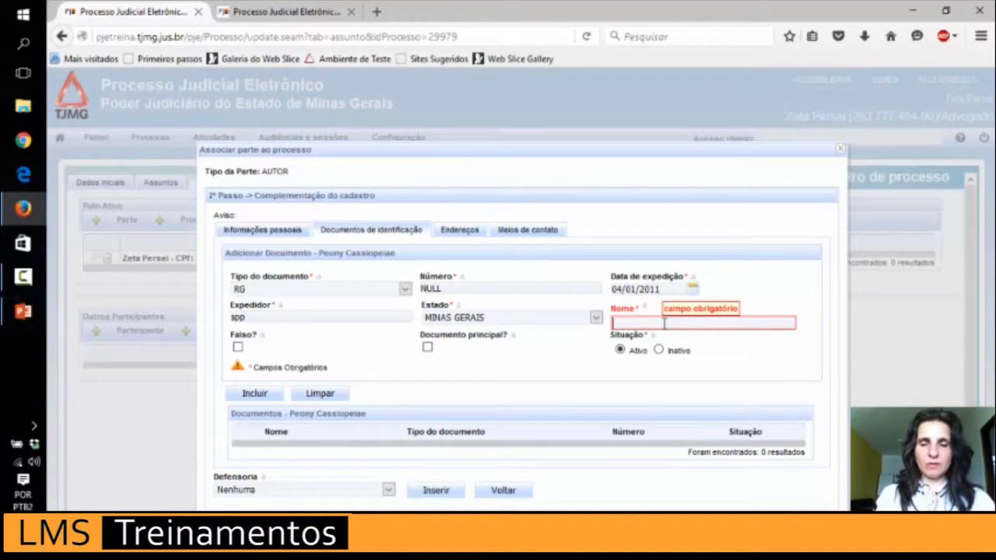
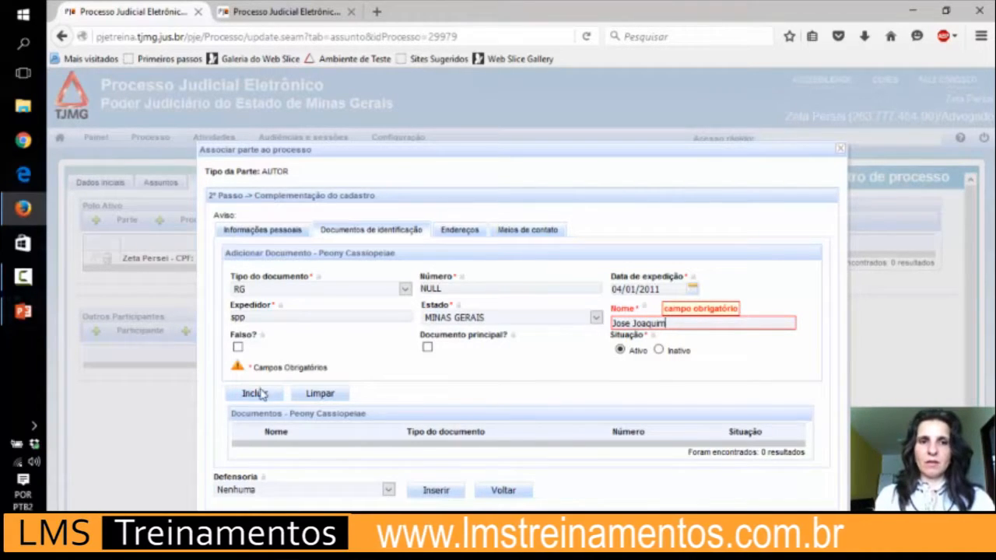
pyautogui.click(255, 394)
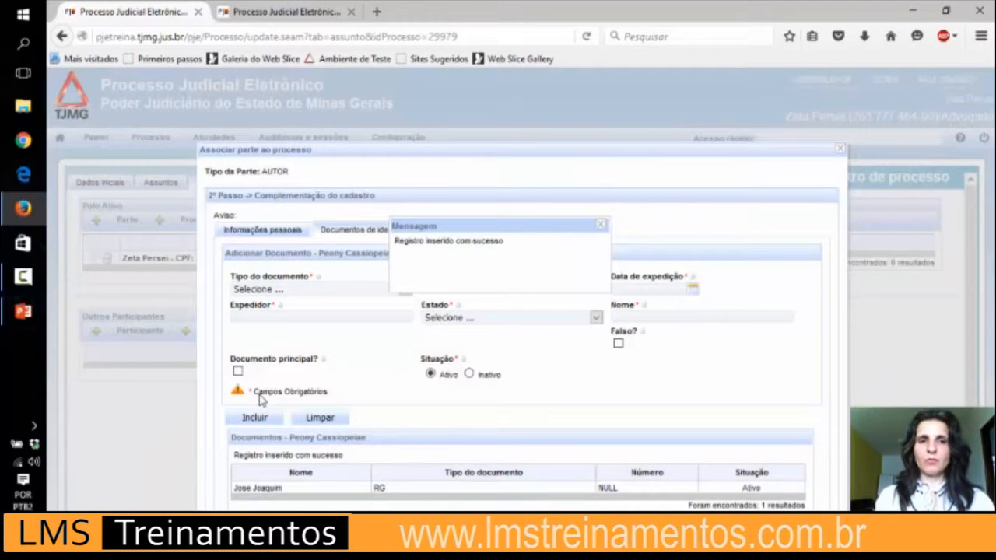
pyautogui.click(600, 225)
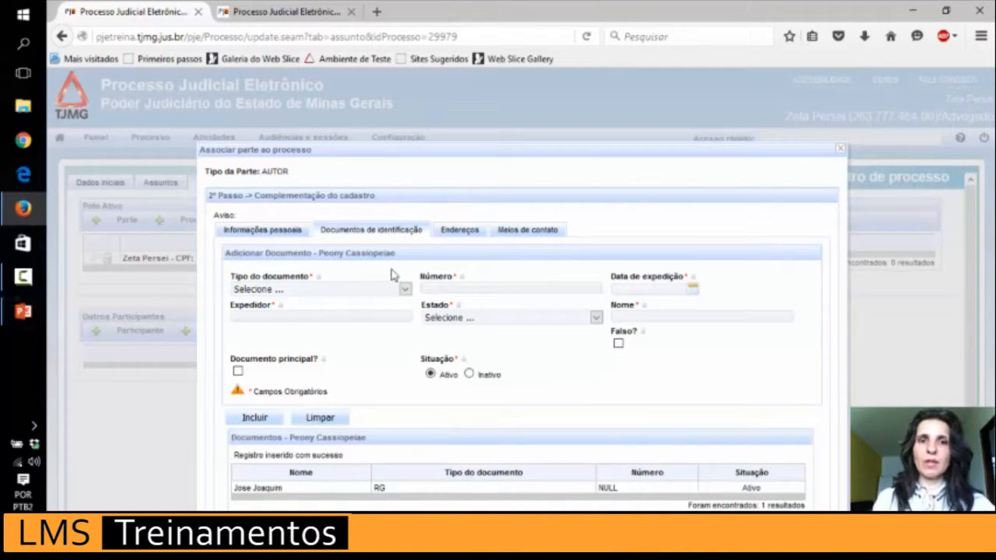
# Add the author's address by postal-code lookup, filling in the street number and complement.
pyautogui.click(460, 234)
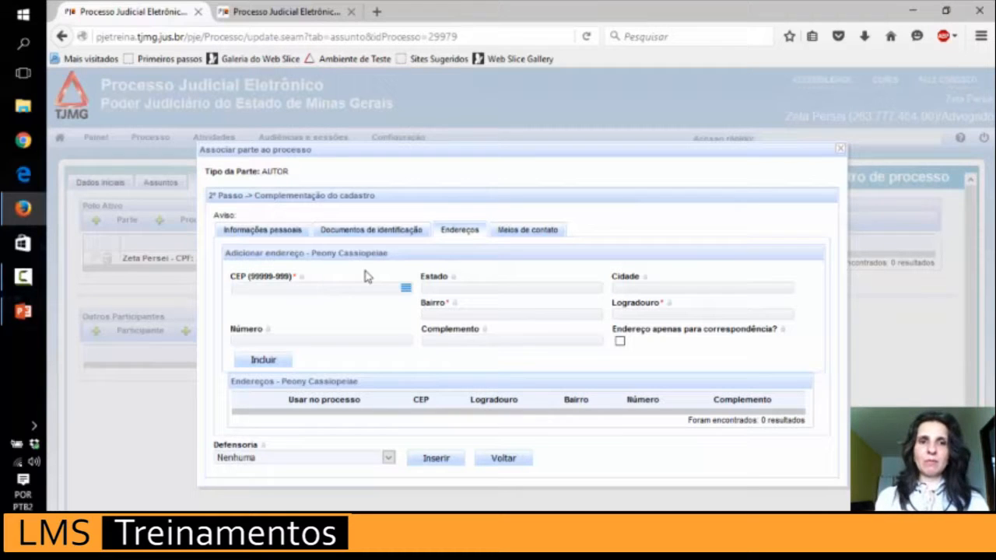
pyautogui.click(312, 293)
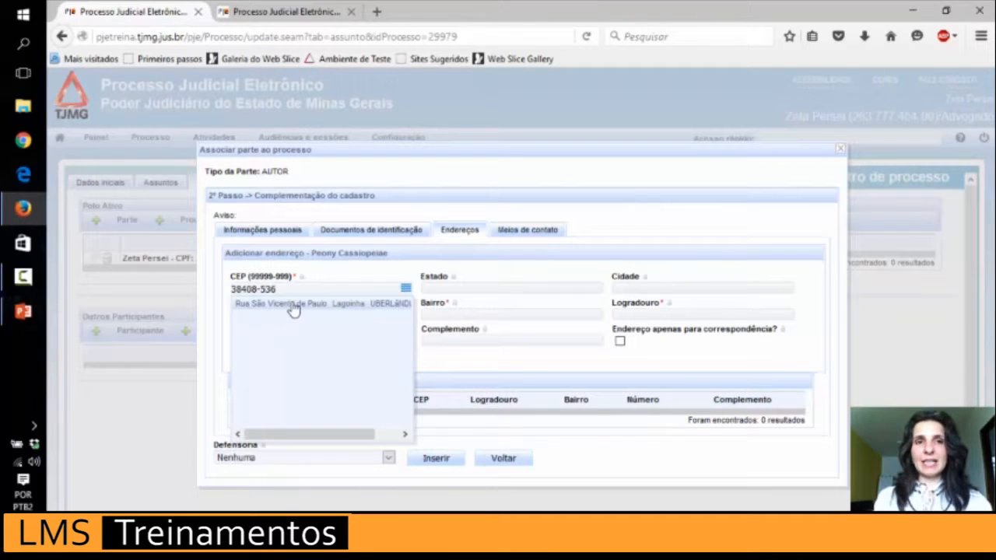
pyautogui.click(293, 305)
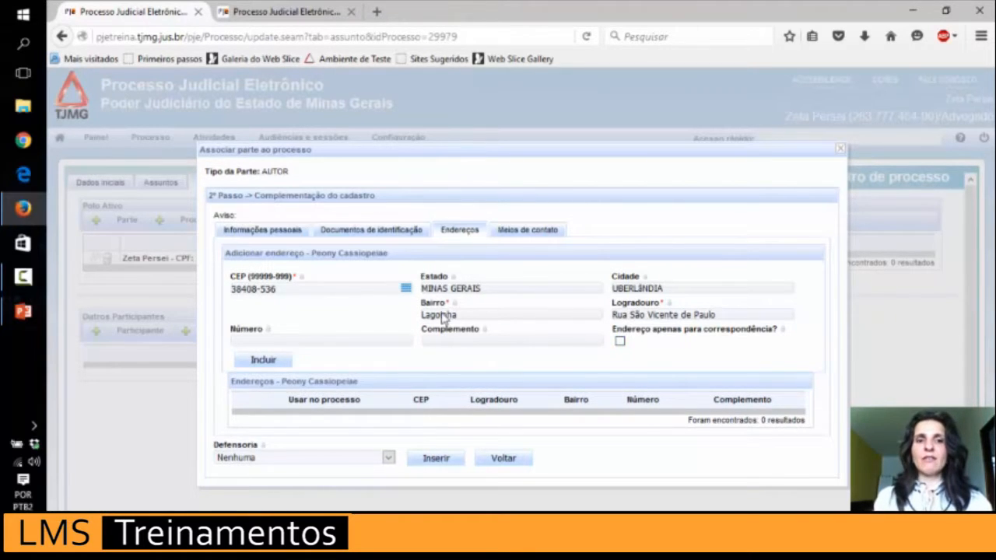
pyautogui.click(350, 339)
pyautogui.click(445, 340)
pyautogui.write('Sala')
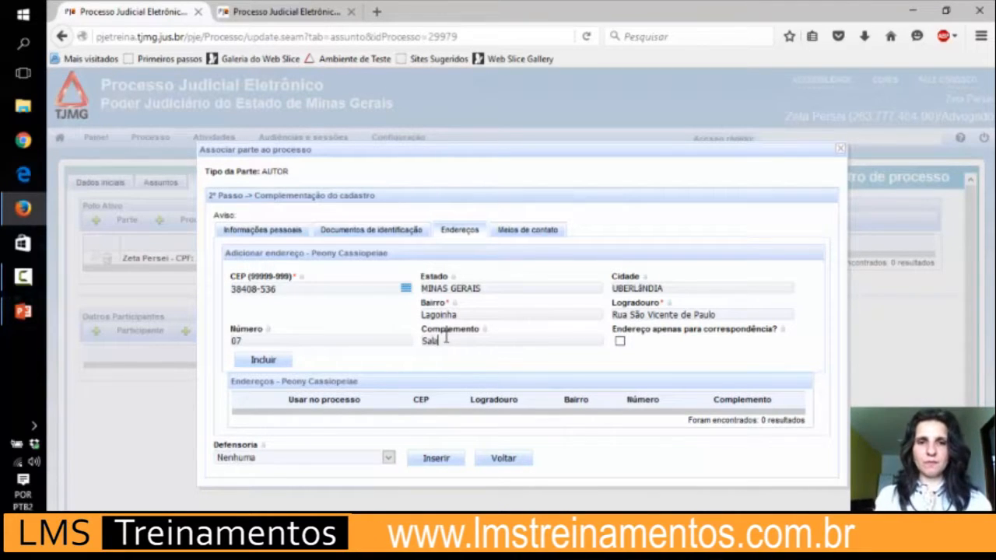
pyautogui.write(' 01')
pyautogui.click(264, 360)
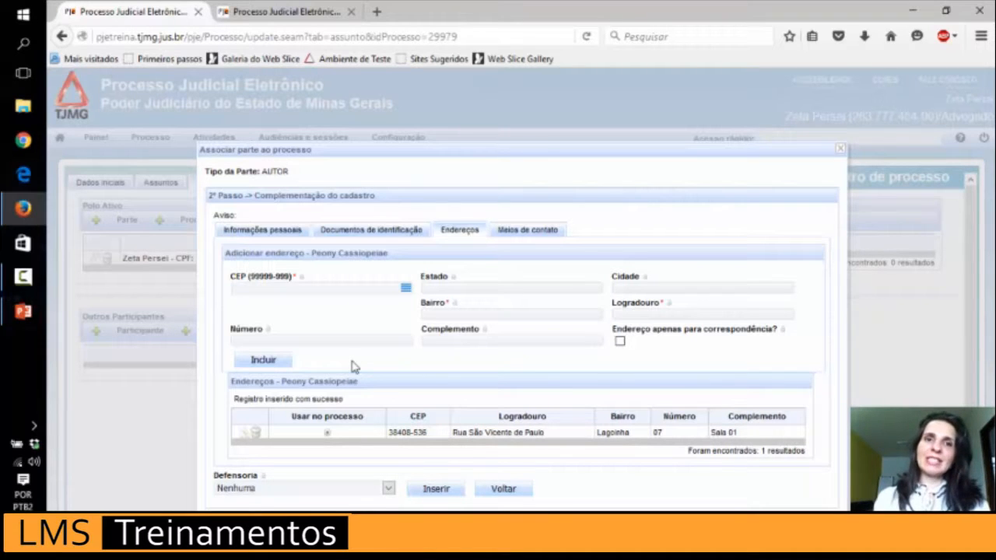
# Start a second address entry in the CEP field.
pyautogui.click(350, 291)
# Enter CEP 38200-000, accept the FRUTAL - MG match, then select the CEP for replacement.
pyautogui.write('38')
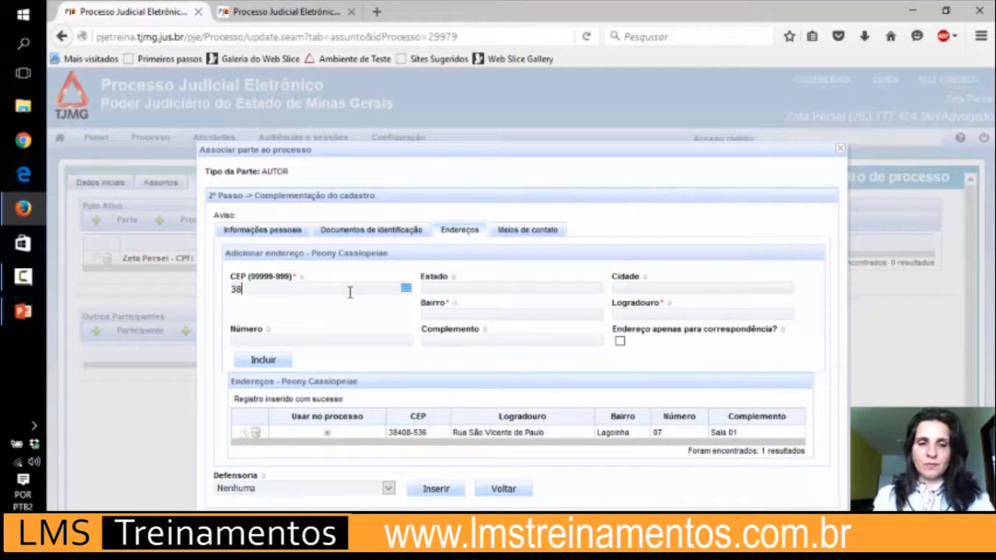
pyautogui.write('200-000')
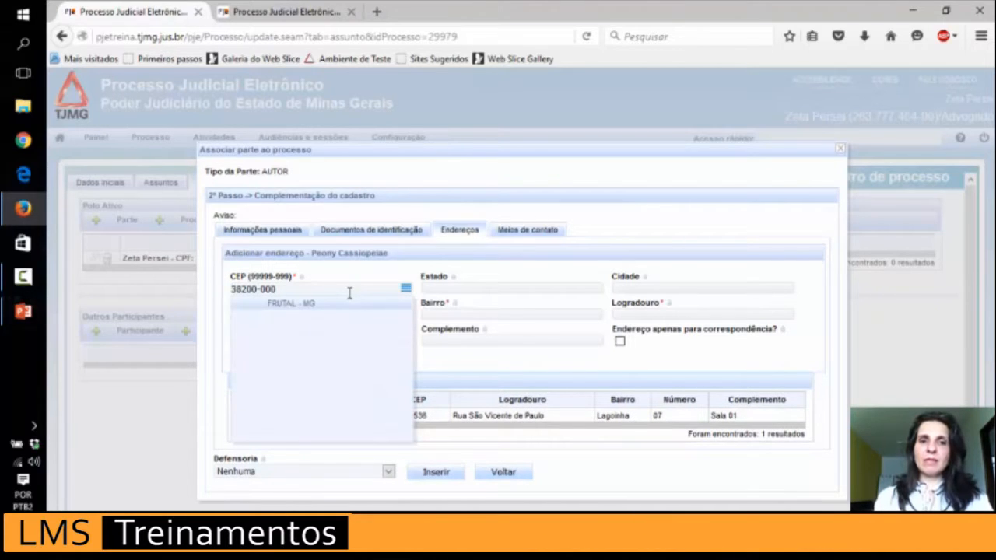
pyautogui.click(327, 309)
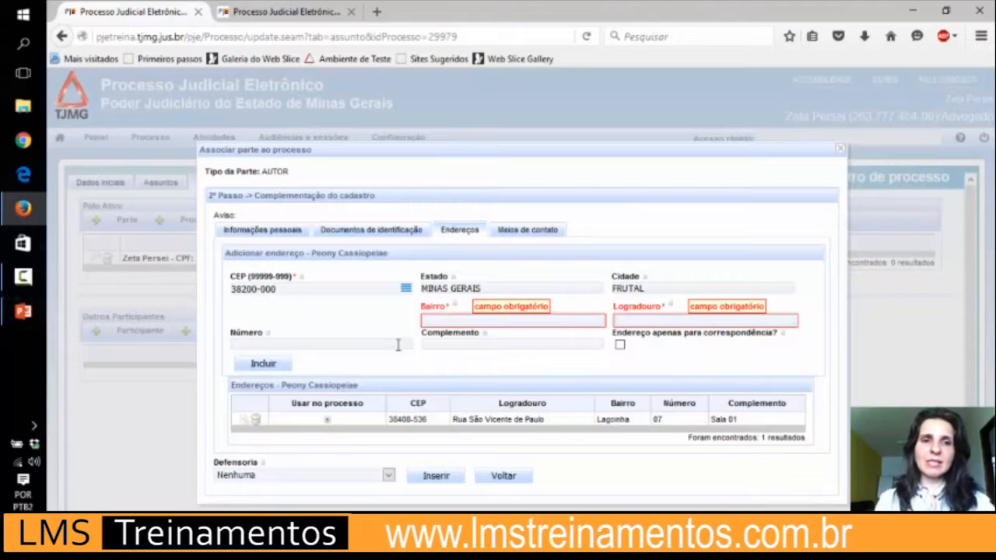
pyautogui.moveTo(285, 289); pyautogui.dragTo(191, 290)
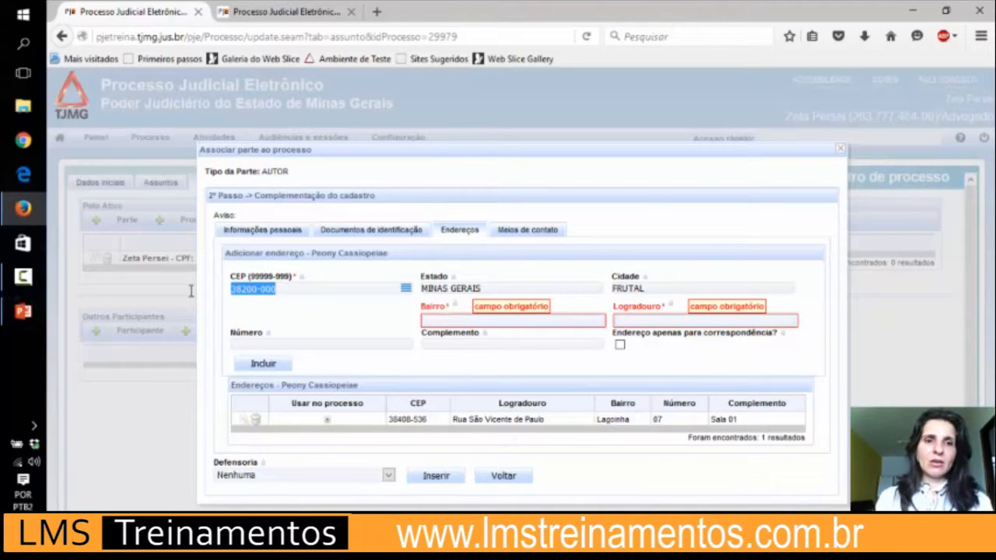
# Replace the CEP with 38400-000, dismiss the not-found suggestion, and go to Meios de contato.
pyautogui.write('38')
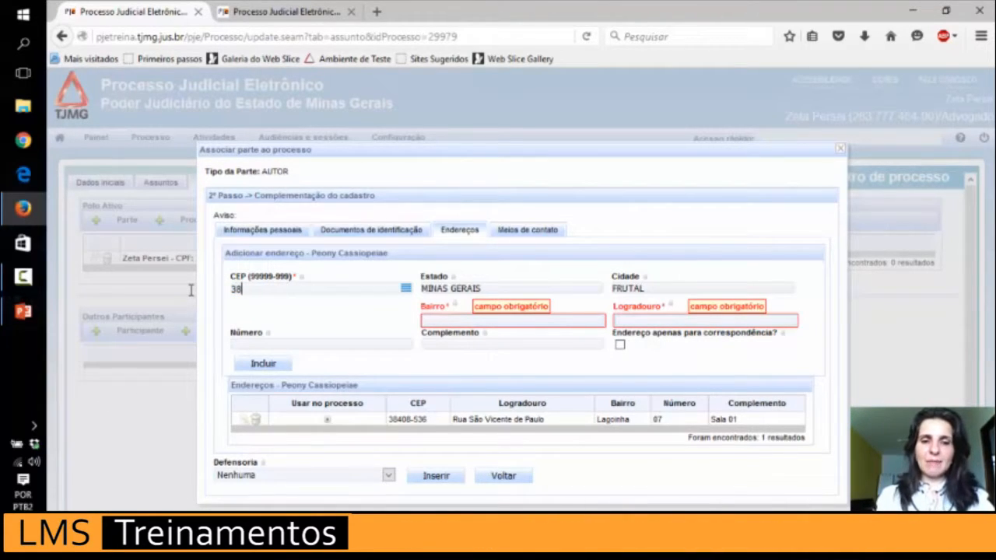
pyautogui.write('400-000')
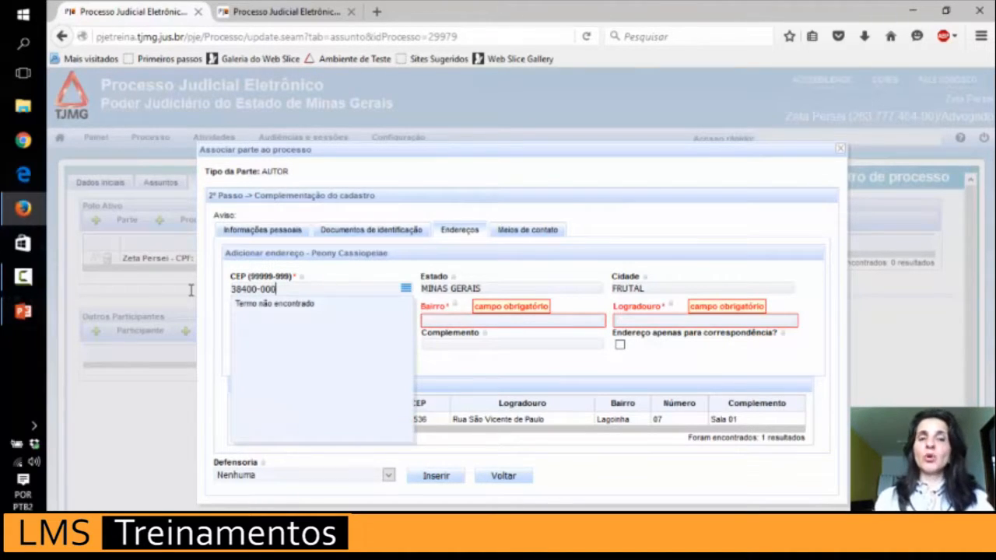
pyautogui.click(249, 312)
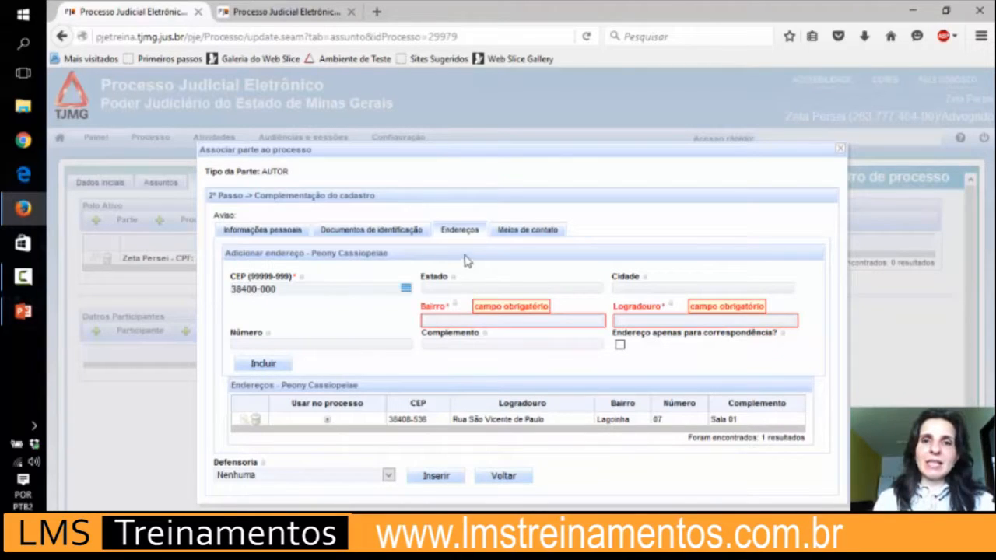
pyautogui.click(512, 231)
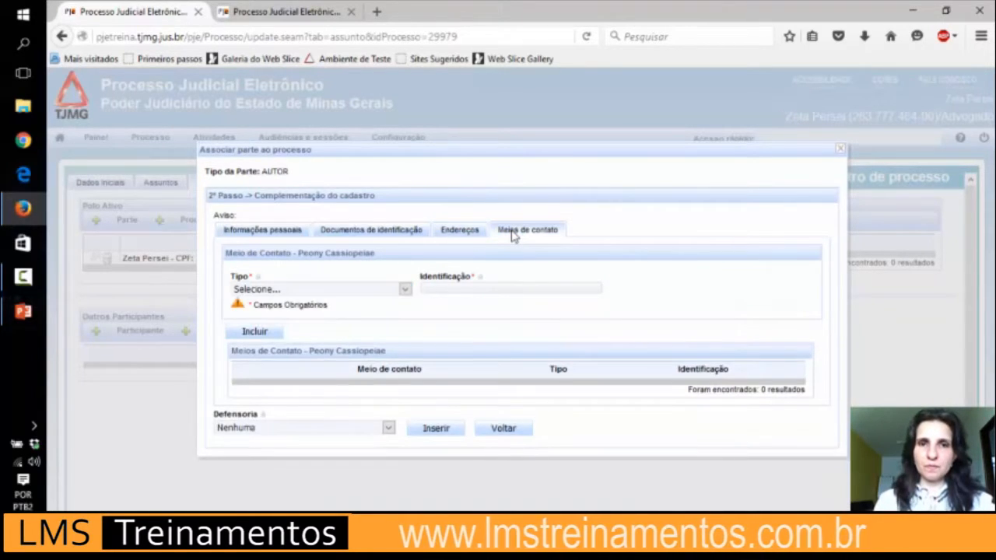
pyautogui.click(404, 291)
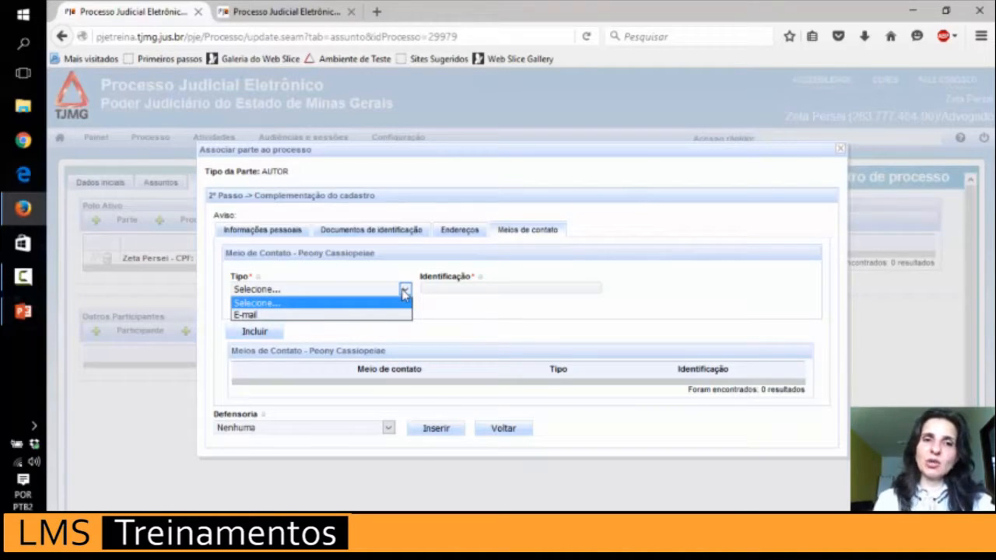
pyautogui.click(403, 292)
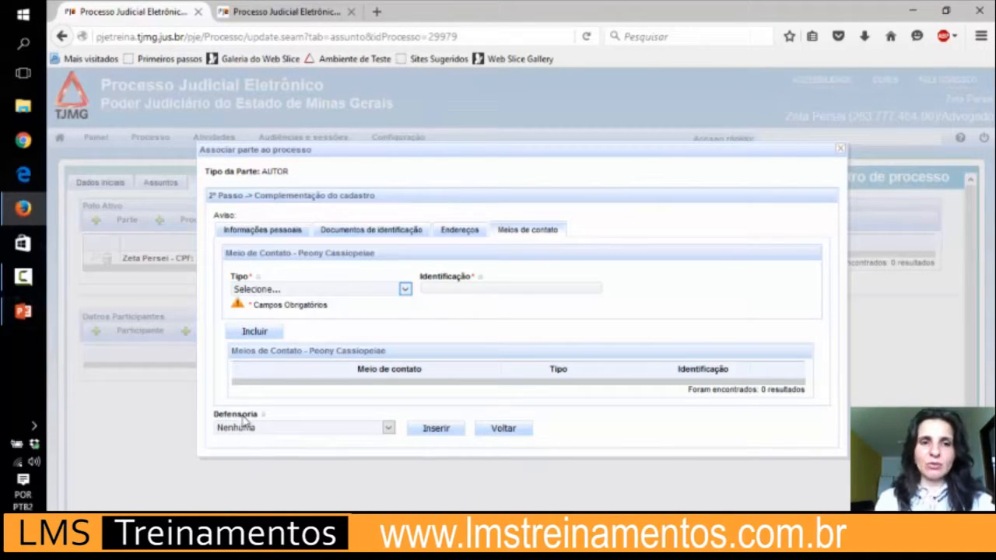
pyautogui.click(277, 429)
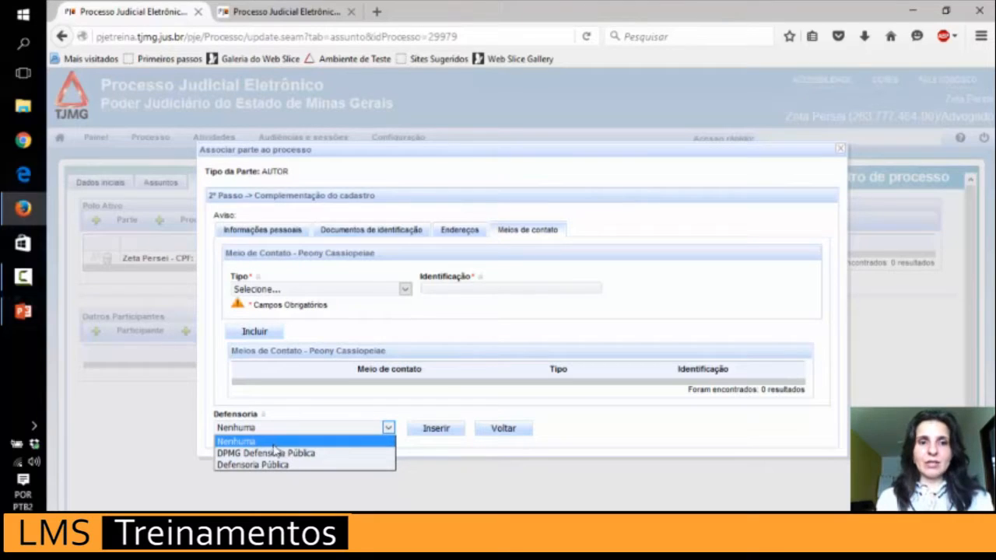
pyautogui.click(270, 444)
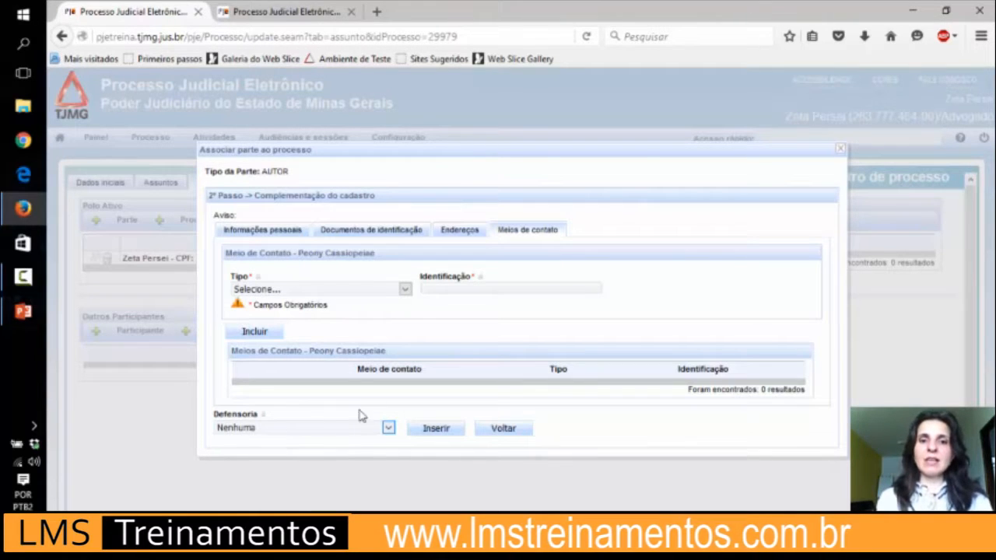
# Insert the party into the Polo Ativo as AUTOR without a public defender.
pyautogui.click(436, 428)
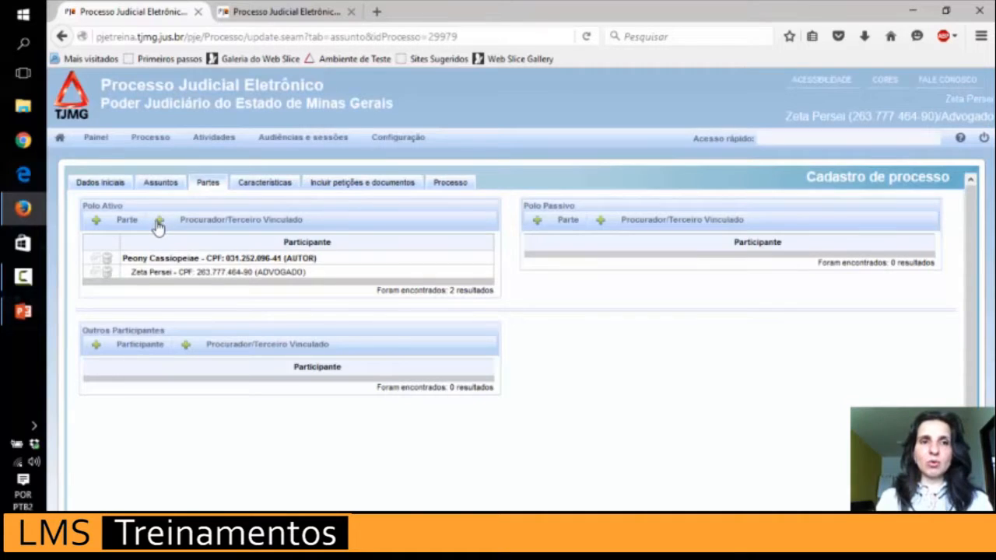
# Link an ADVOGADO to the AUTOR, found by the lawyer's CPF and MG OAB registration.
pyautogui.click(159, 223)
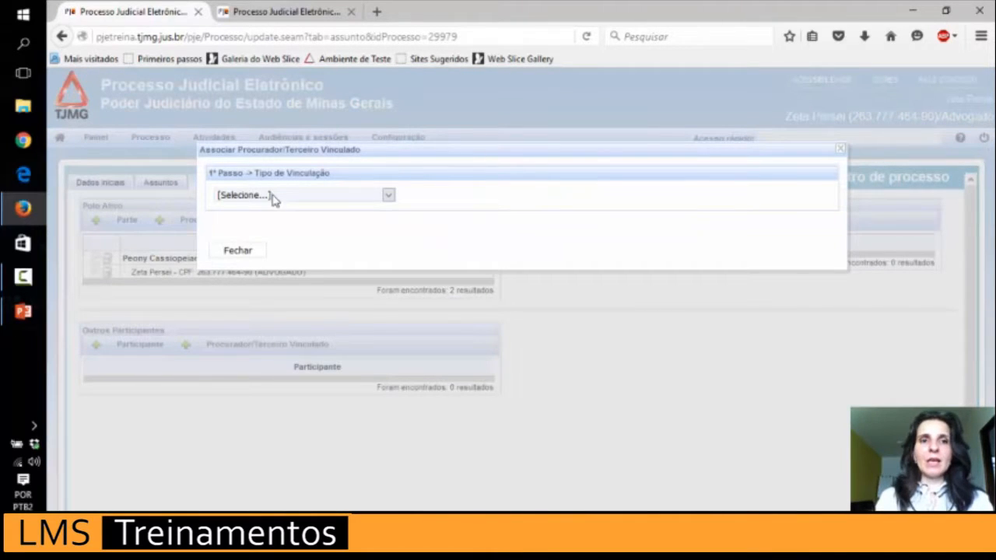
pyautogui.click(273, 196)
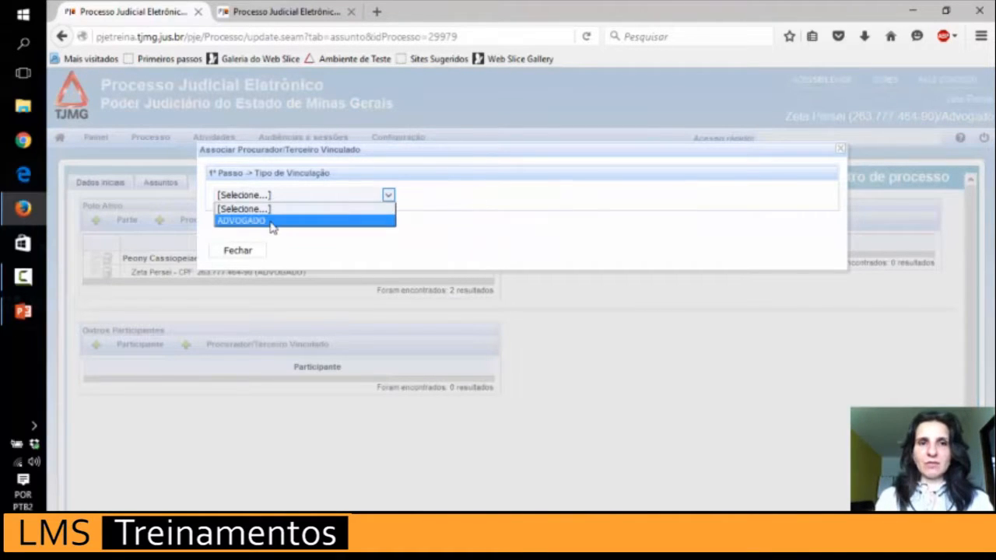
pyautogui.click(272, 222)
pyautogui.click(256, 269)
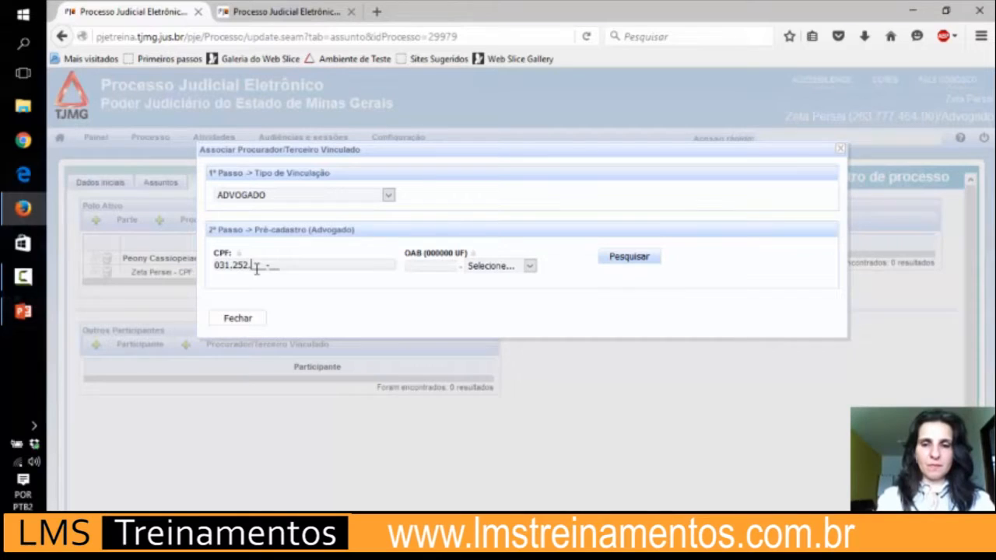
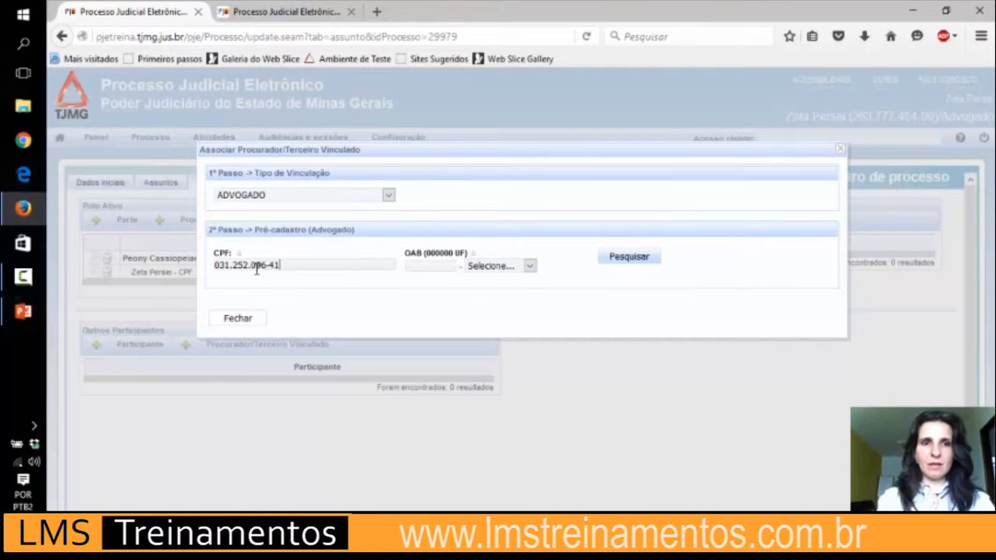
pyautogui.click(441, 262)
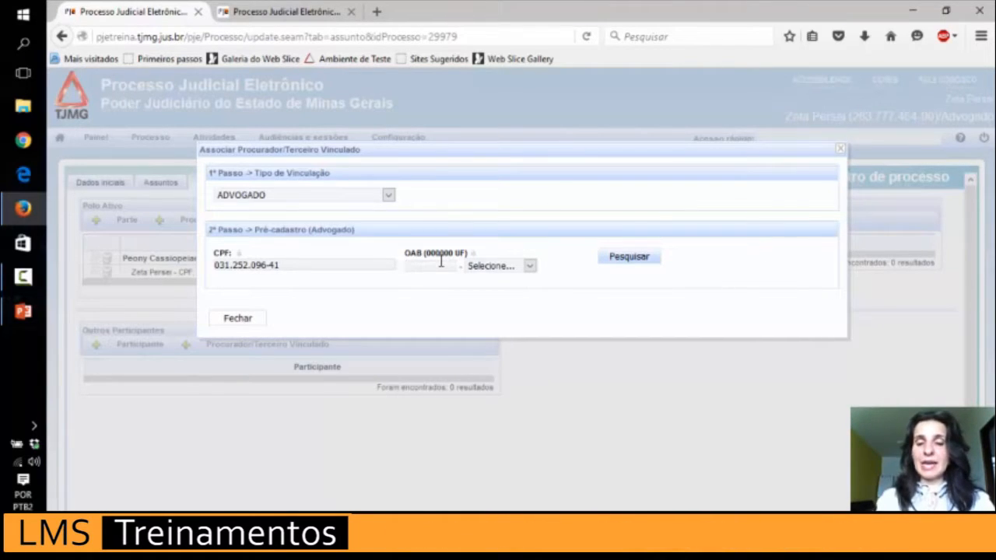
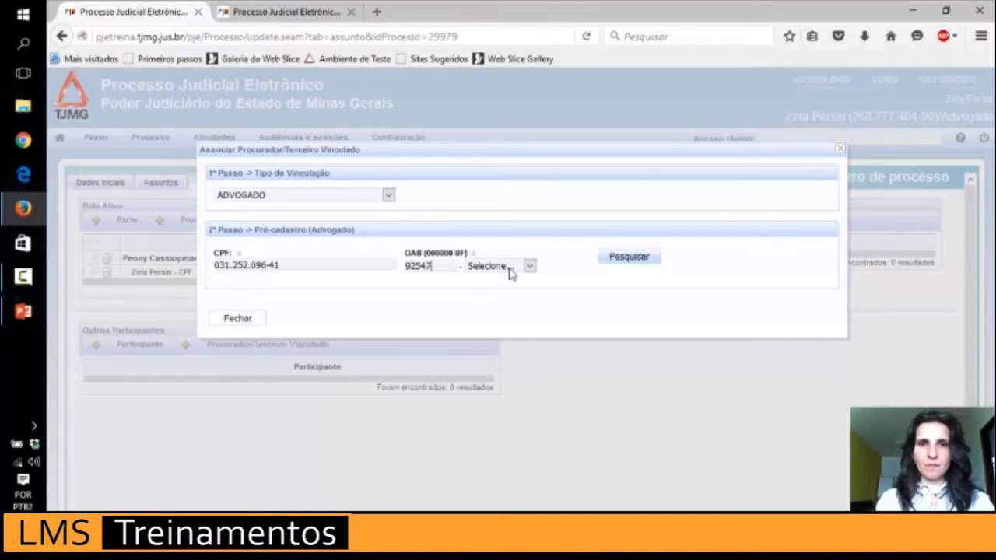
pyautogui.click(511, 268)
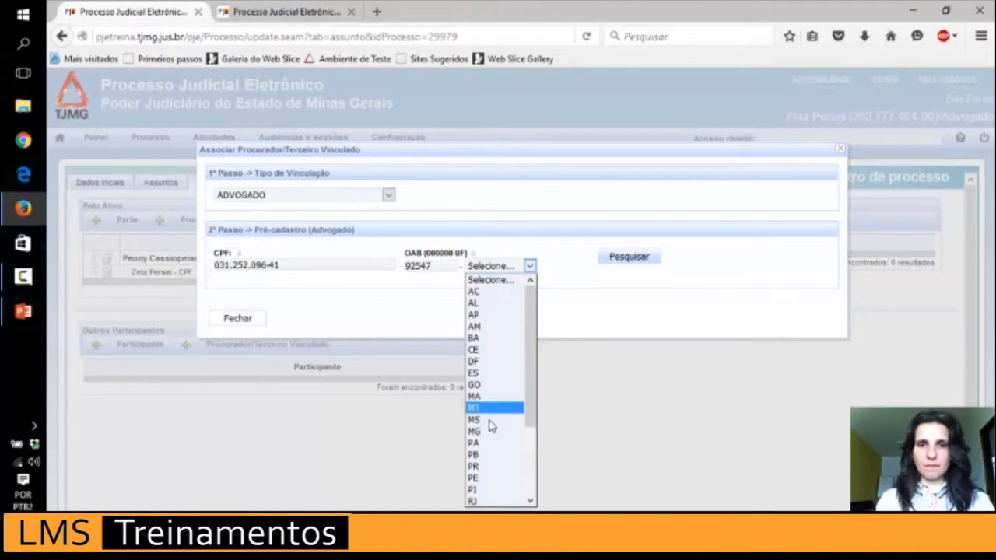
pyautogui.click(486, 434)
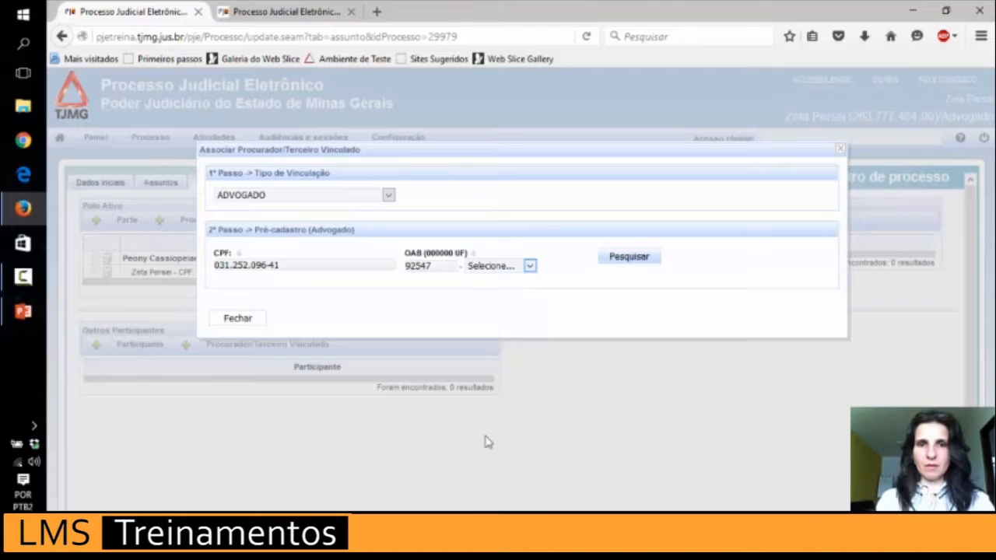
pyautogui.click(629, 258)
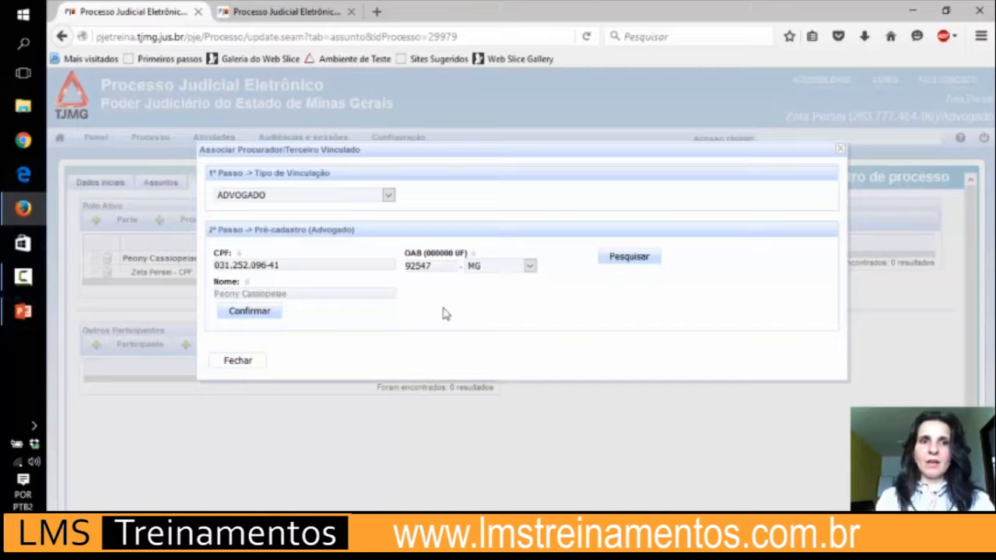
pyautogui.click(259, 311)
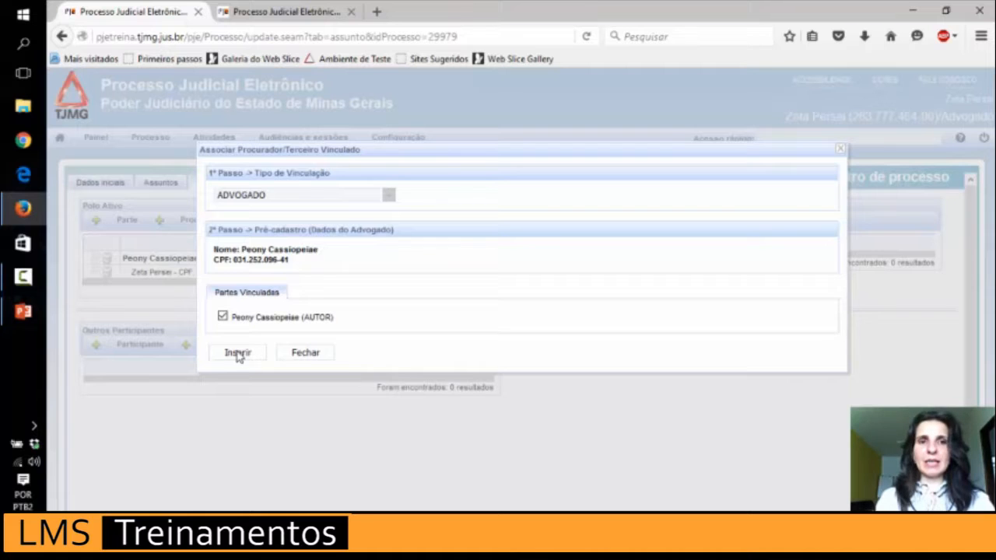
pyautogui.click(238, 353)
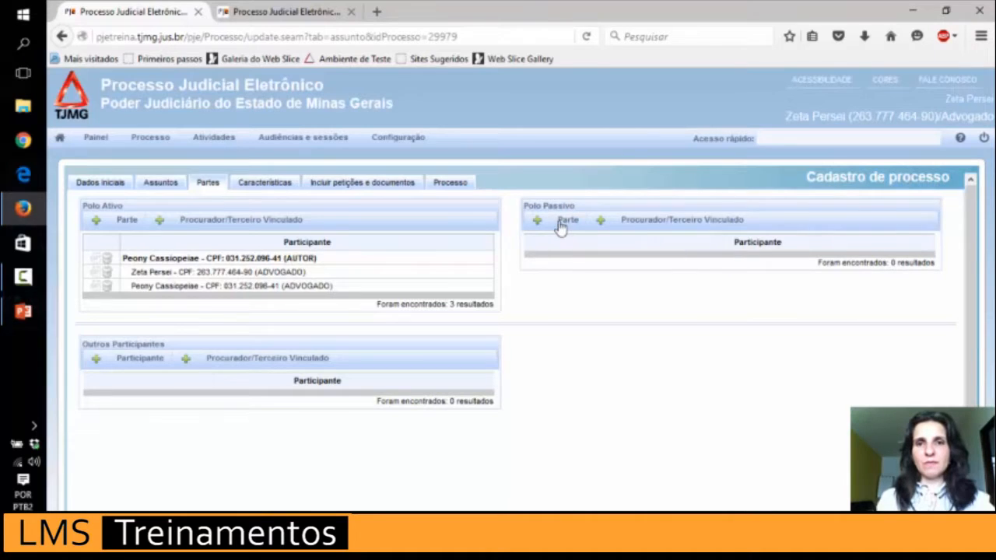
# Begin a Polo Passivo party as a Jurídica entity, search by CNPJ, then clear the search.
pyautogui.click(566, 220)
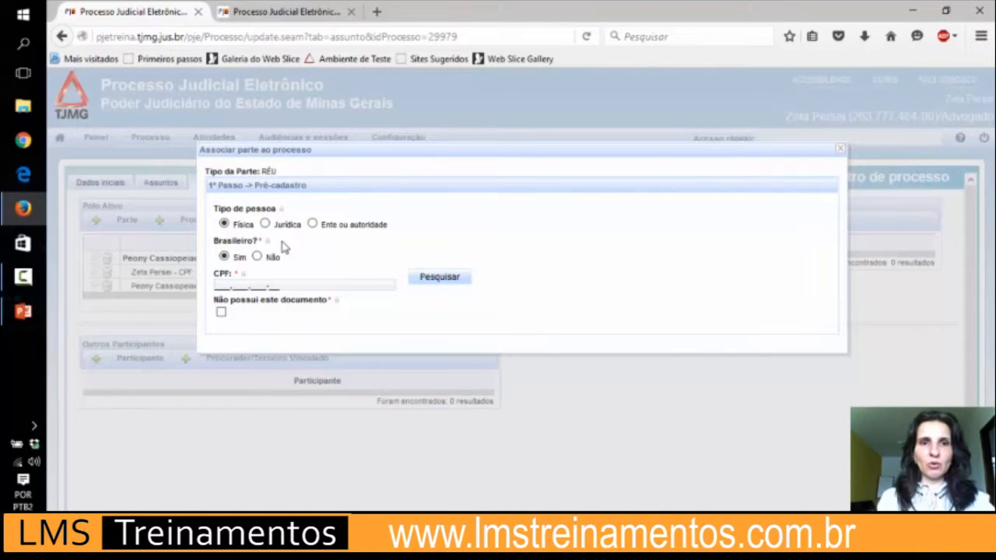
pyautogui.click(266, 224)
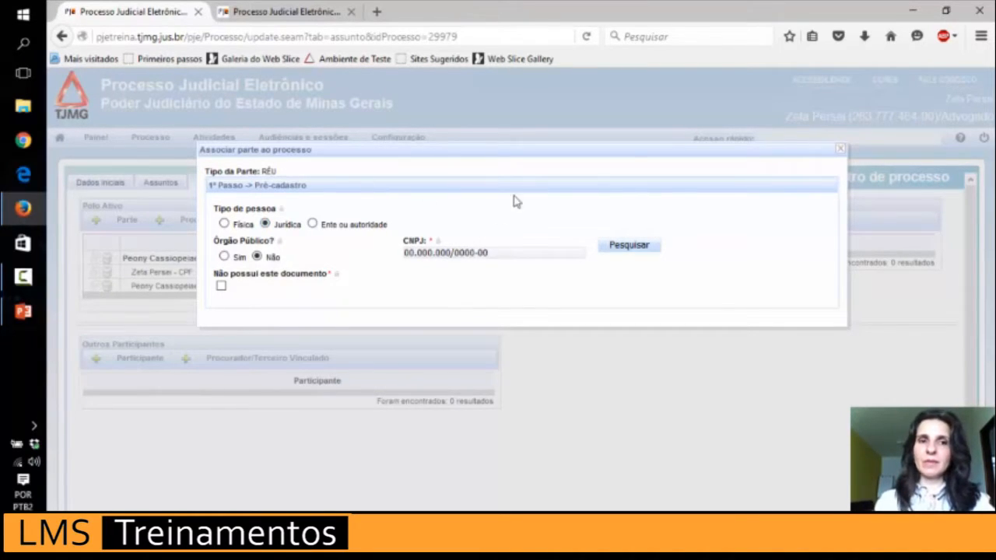
pyautogui.click(629, 245)
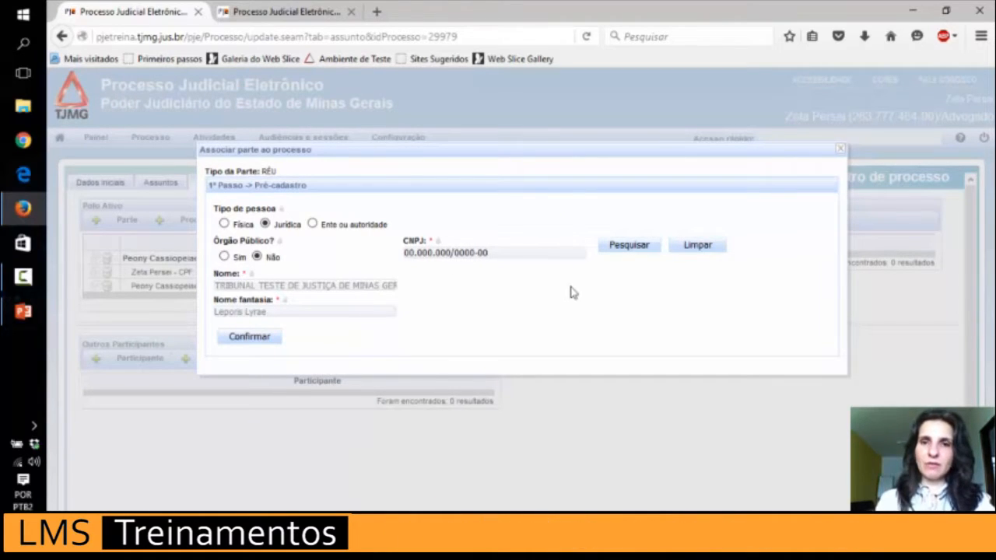
pyautogui.click(698, 246)
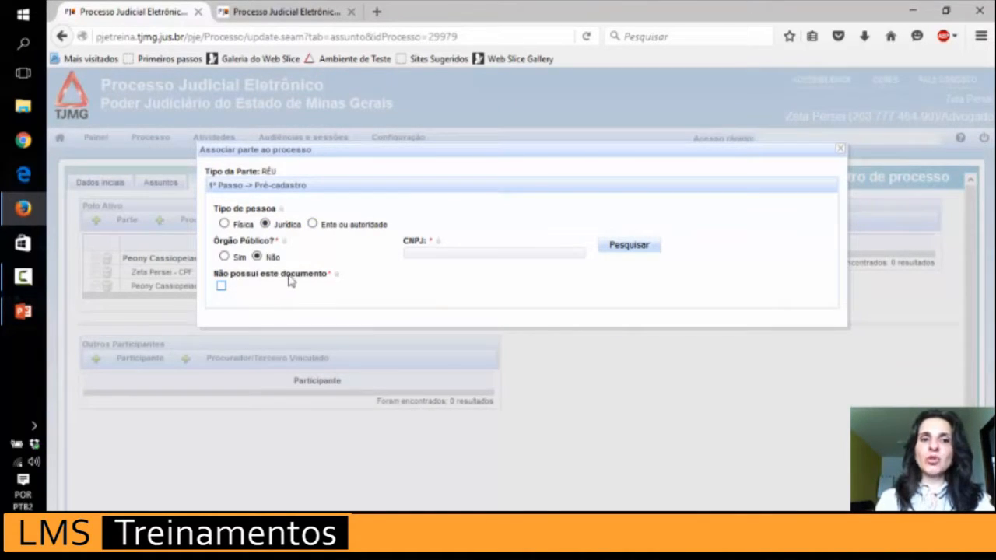
# Pre-register the RÉU as OABMG, declaring it has no CNPJ and no other document.
pyautogui.click(221, 287)
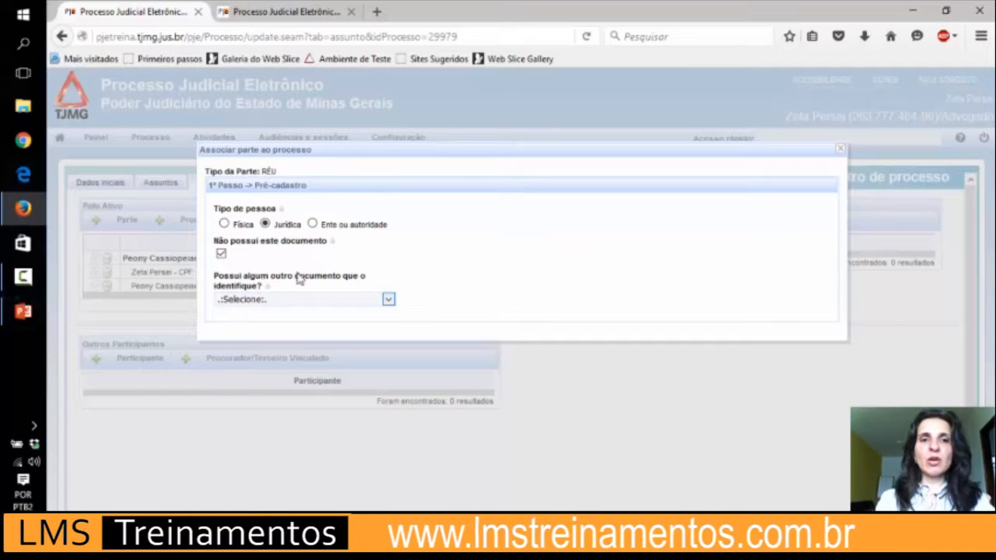
pyautogui.click(339, 304)
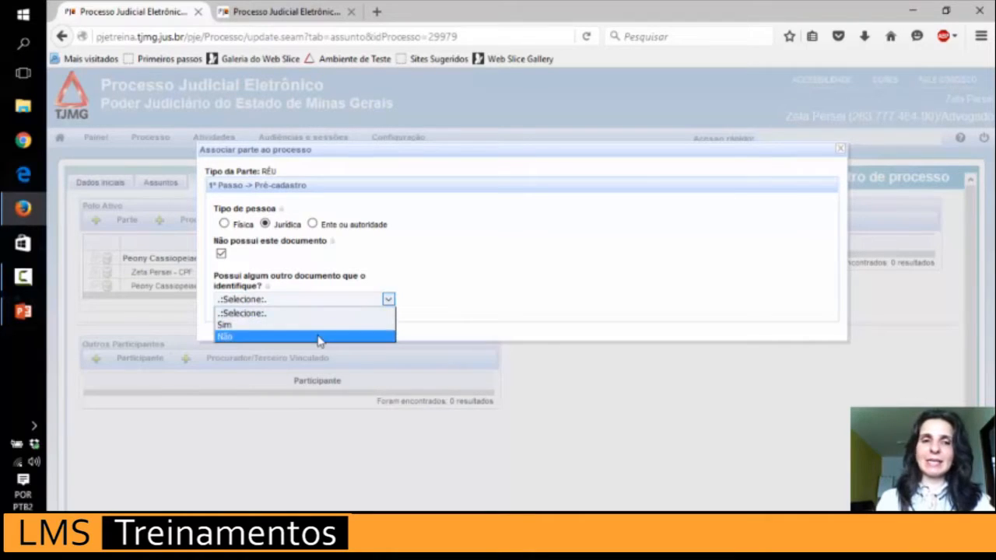
pyautogui.click(322, 336)
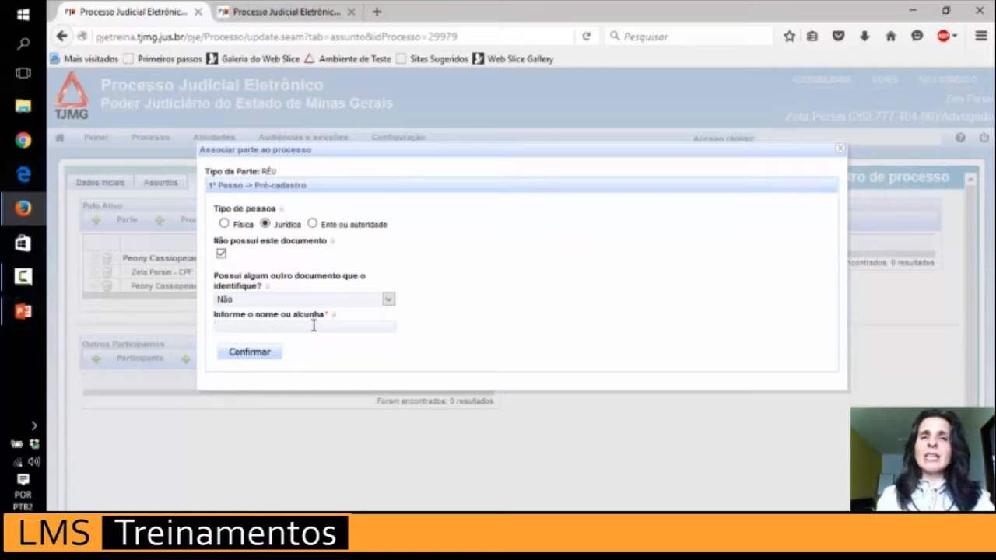
pyautogui.write('OABMG')
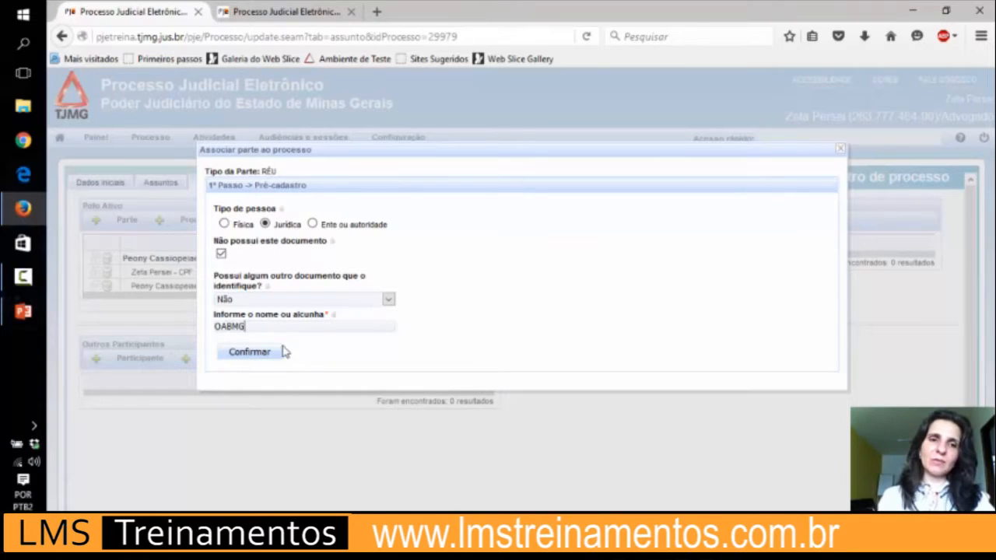
pyautogui.click(249, 352)
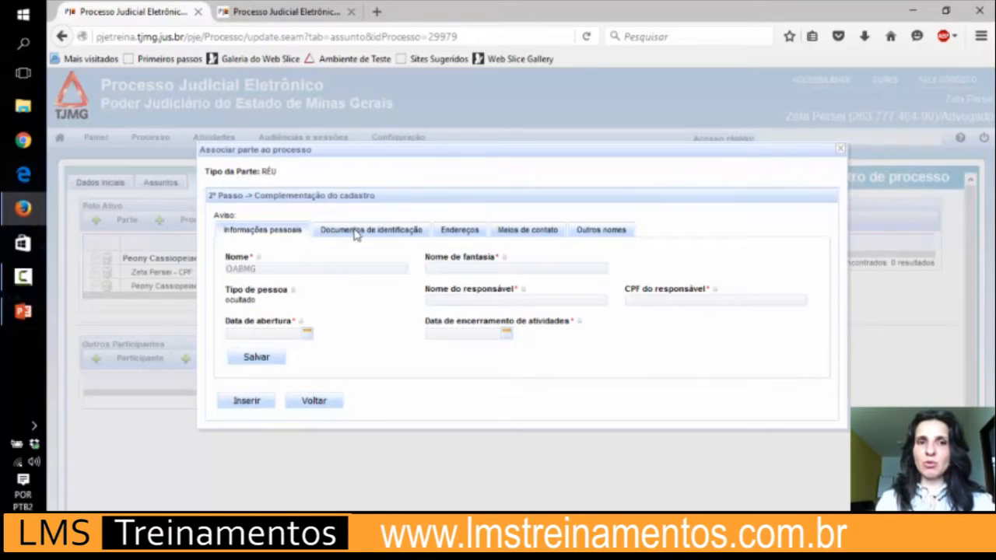
# Look over OABMG's identification document types without adding one, then show the Endereços form.
pyautogui.click(359, 237)
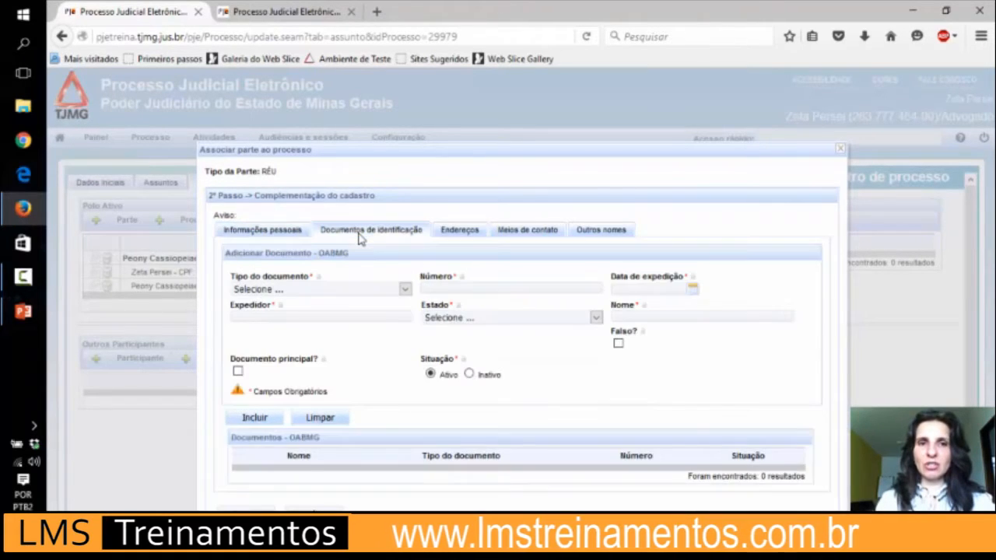
pyautogui.click(345, 290)
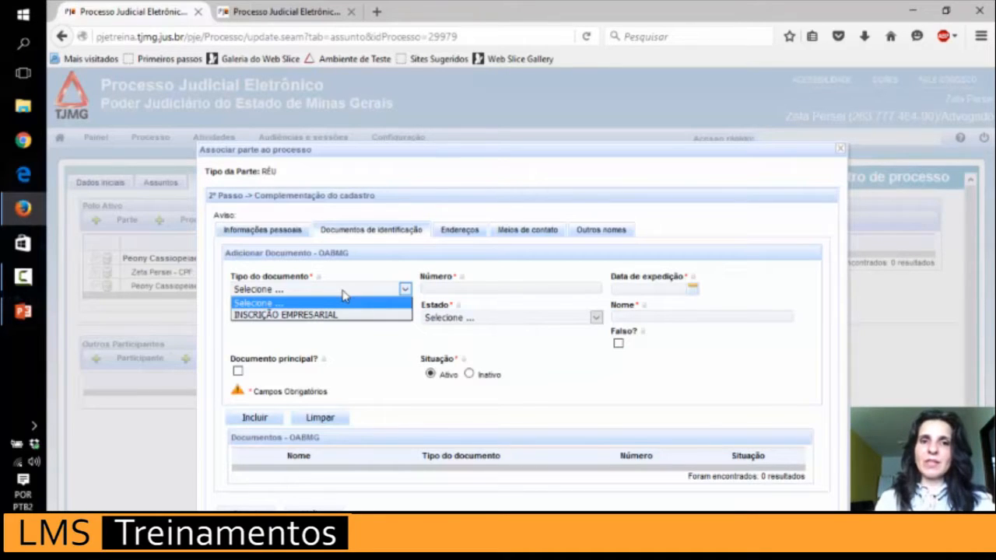
pyautogui.click(460, 236)
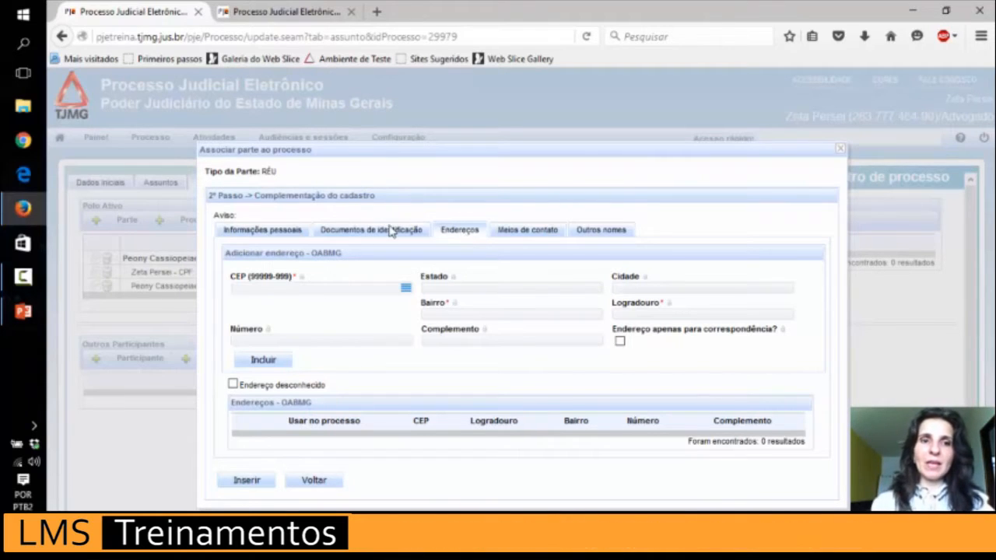
pyautogui.click(284, 291)
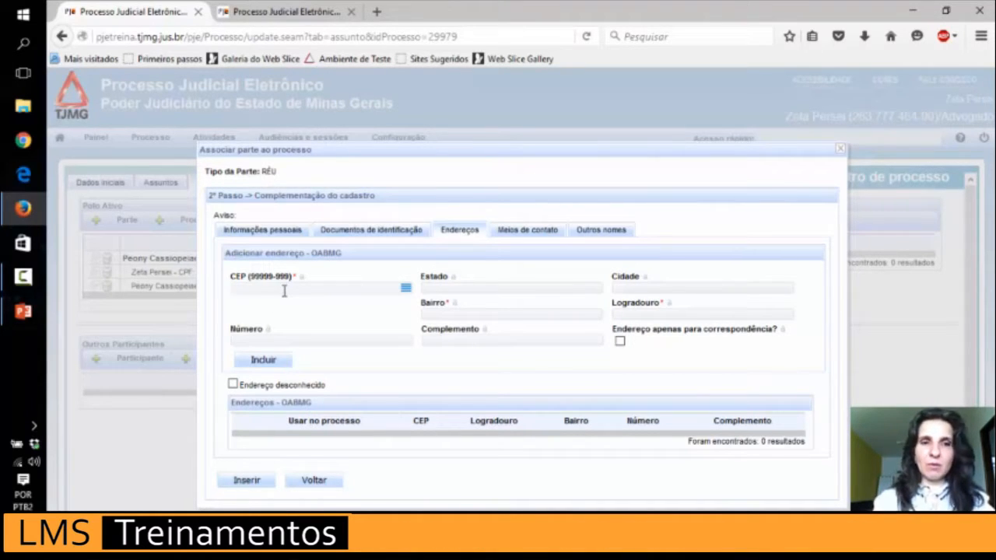
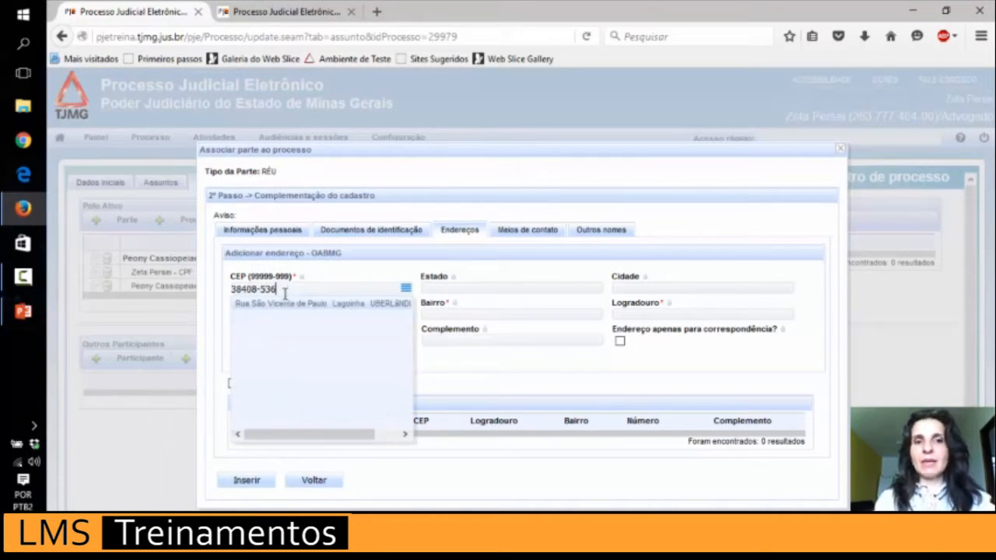
pyautogui.click(289, 308)
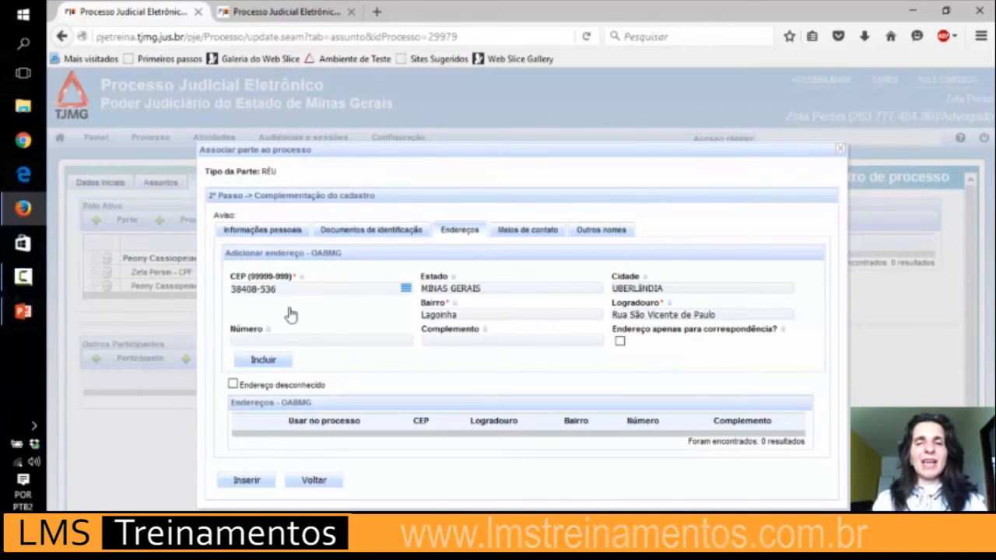
# Tick 'Endereço desconhecido' on OABMG's auto-filled address form.
pyautogui.click(233, 385)
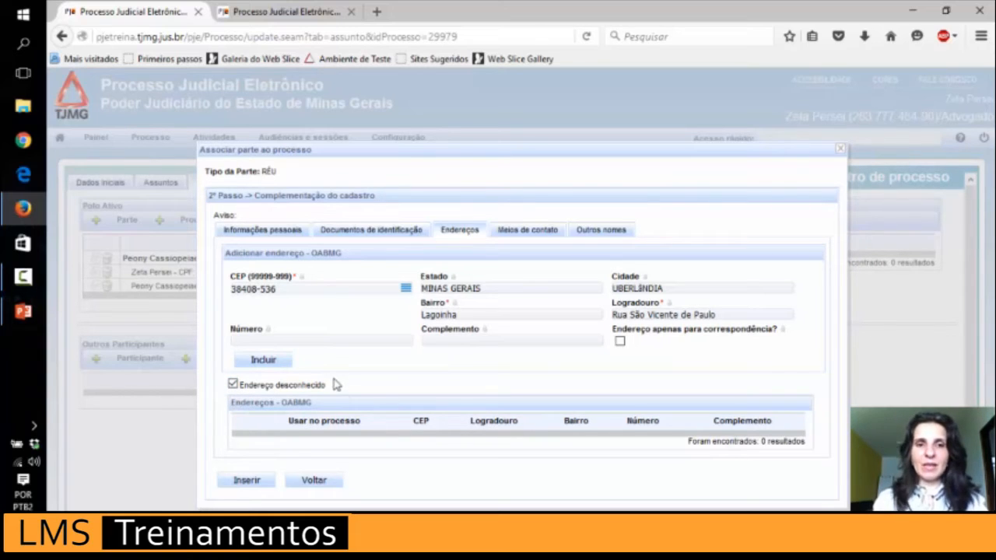
pyautogui.moveTo(334, 387)
pyautogui.mouseDown()
pyautogui.moveTo(238, 389)
pyautogui.moveTo(340, 393)
pyautogui.moveTo(237, 389)
pyautogui.moveTo(327, 391)
pyautogui.mouseUp()
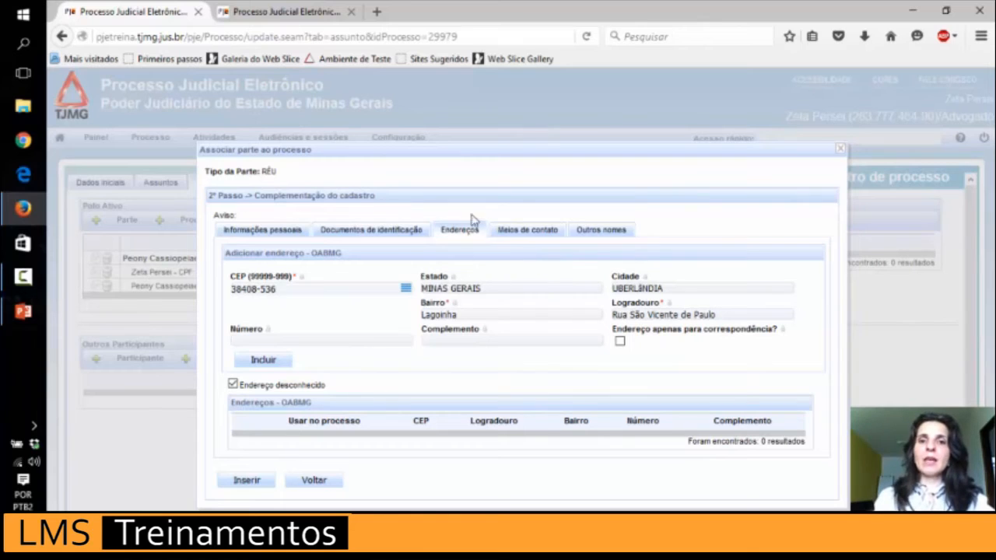
# Review the Meios de contato types, then include 'Advogados' in OABMG's Outros nomes list.
pyautogui.click(527, 232)
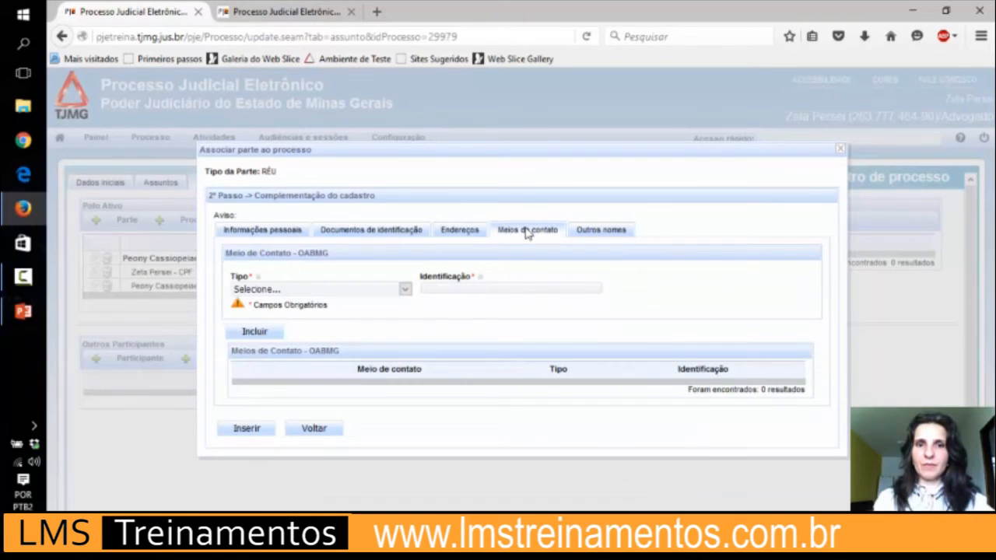
pyautogui.click(405, 290)
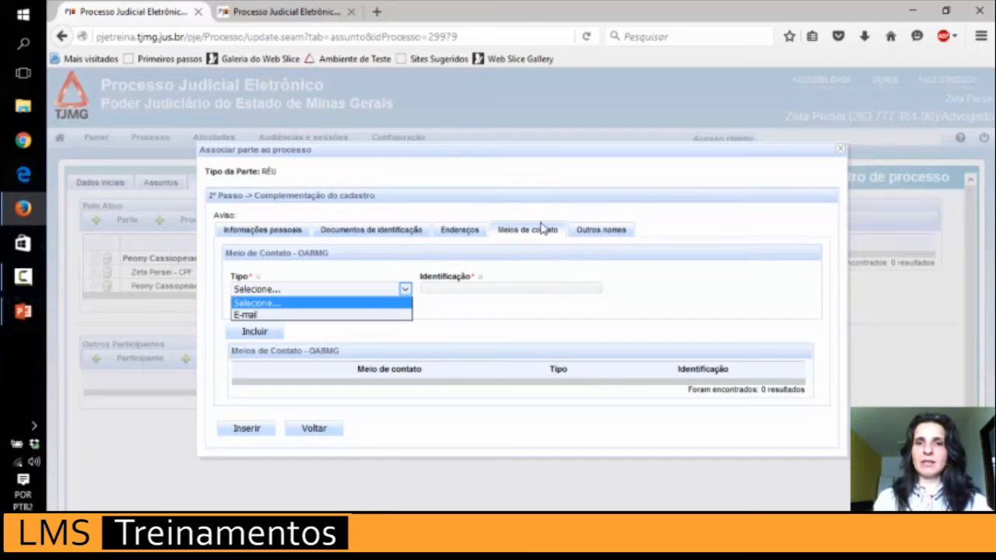
pyautogui.click(604, 237)
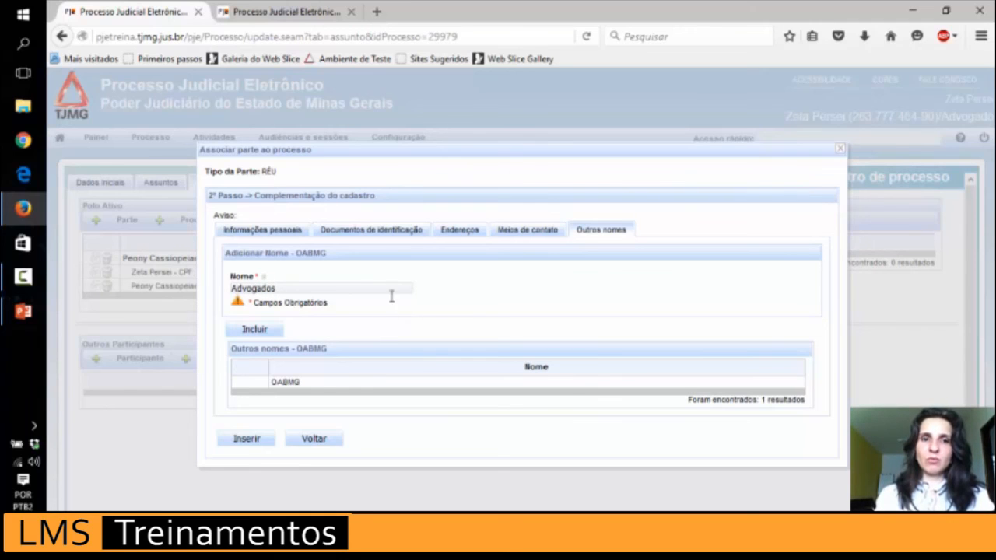
pyautogui.click(258, 330)
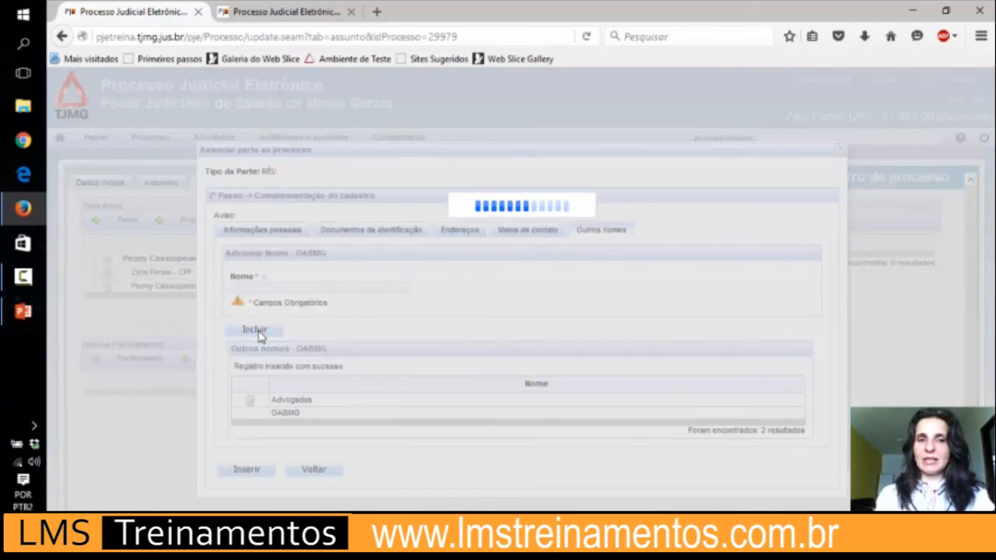